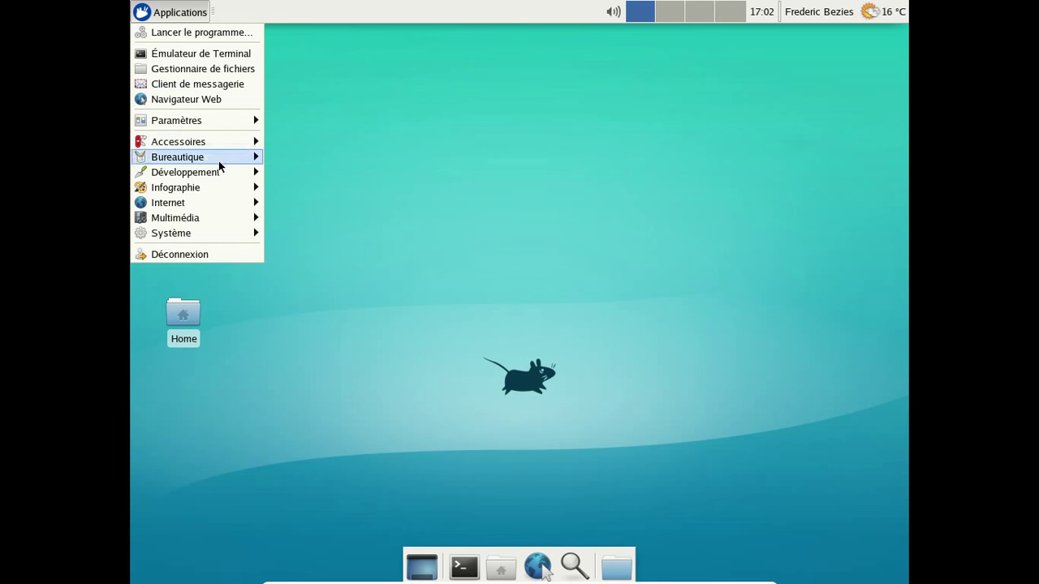
Look through the application categories and view the desktop's settings manager (Gestionnaire de paramètres), closing it again.
{"action": "mouse_move", "coordinate": [212, 143]}
{"action": "mouse_move", "coordinate": [208, 176]}
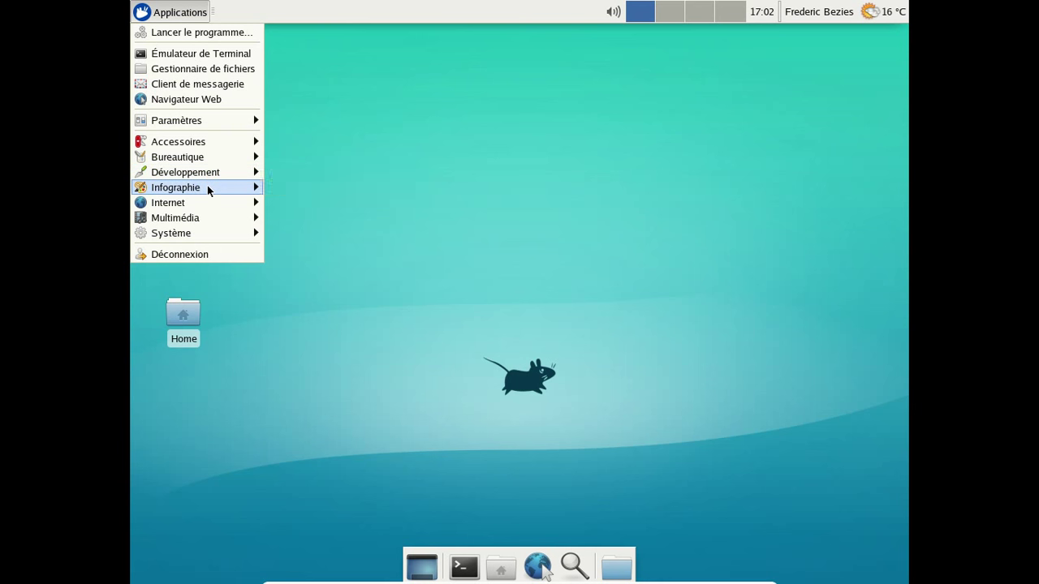
{"action": "mouse_move", "coordinate": [205, 203]}
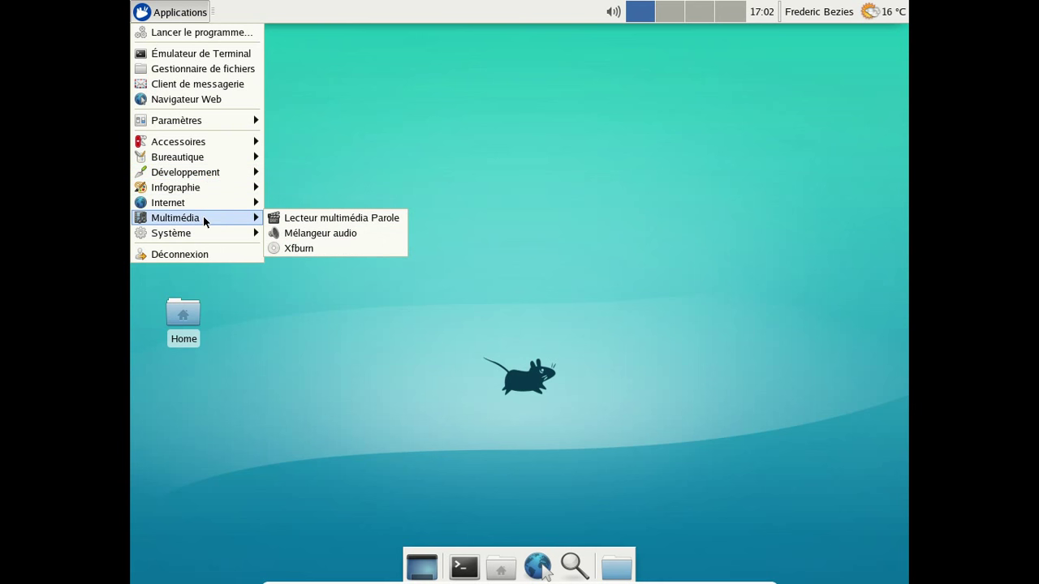
{"action": "mouse_move", "coordinate": [202, 235]}
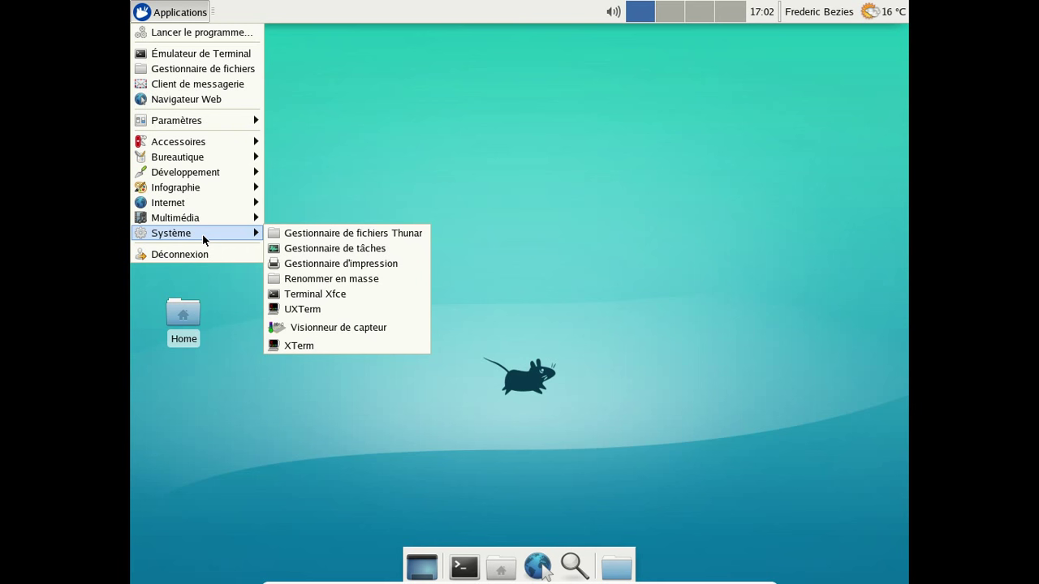
{"action": "mouse_move", "coordinate": [193, 119]}
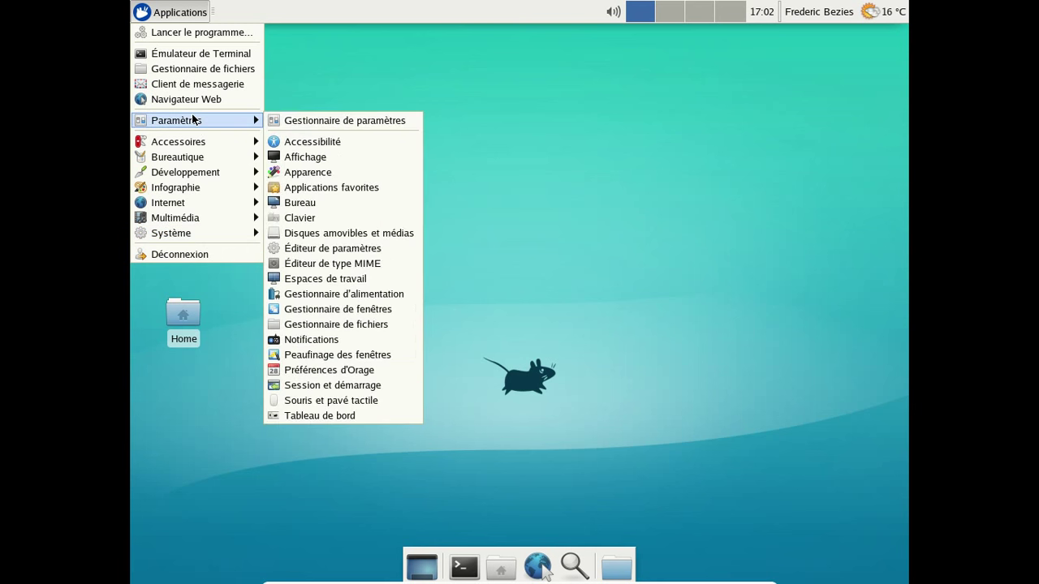
{"action": "left_click", "coordinate": [339, 120]}
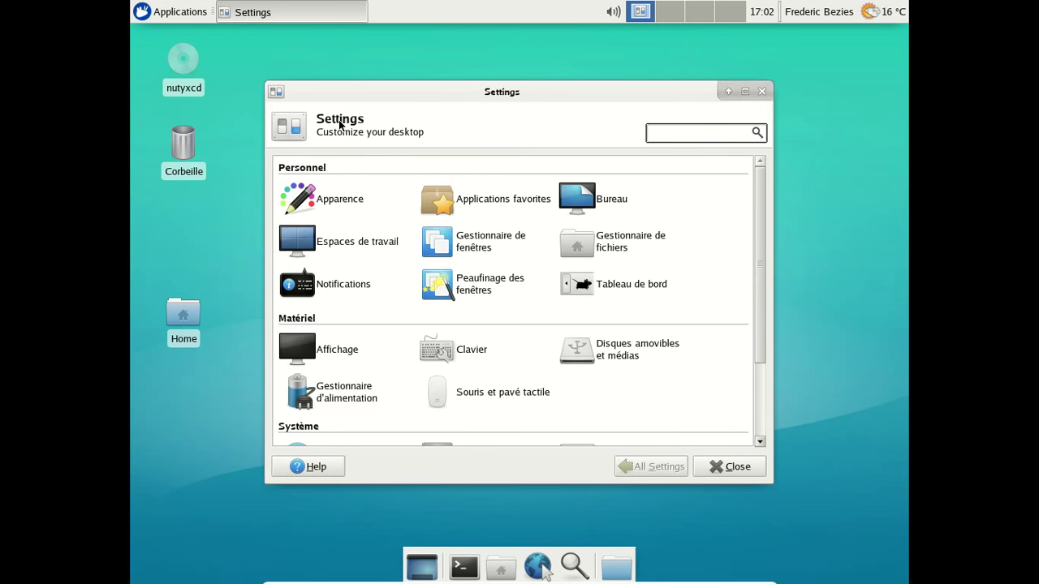
{"action": "left_click_drag", "start_coordinate": [406, 91], "coordinate": [420, 52]}
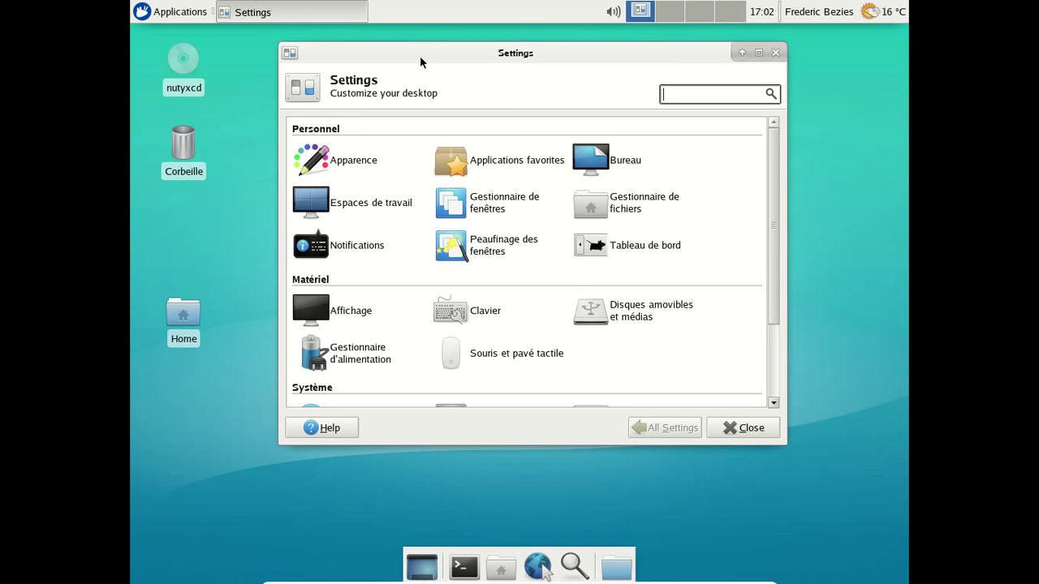
{"action": "left_click", "coordinate": [775, 52]}
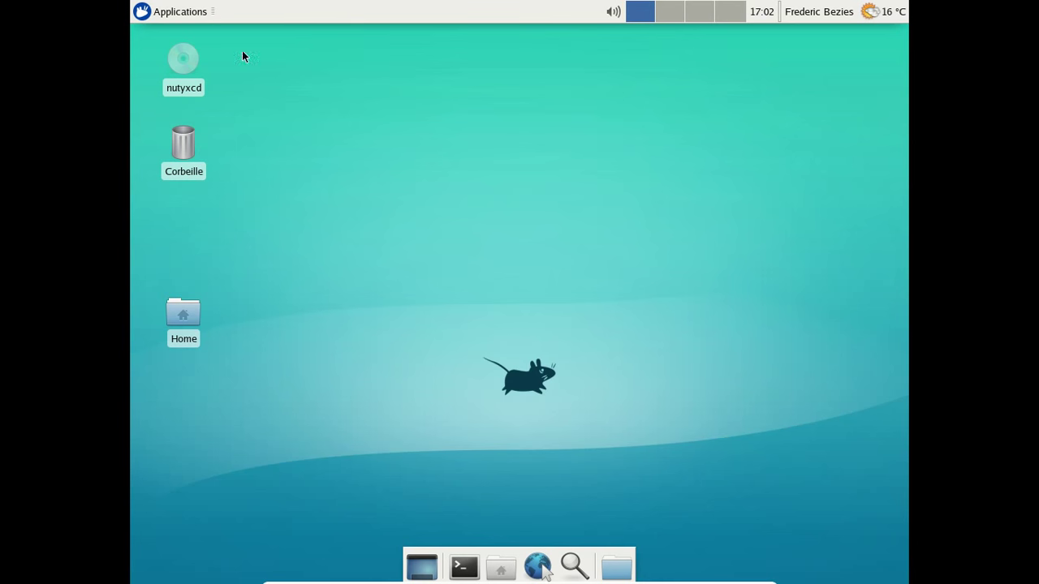
Add a second "Menu des applications" item to the desktop's upper panel and close the list of new items.
{"action": "right_click", "coordinate": [294, 13]}
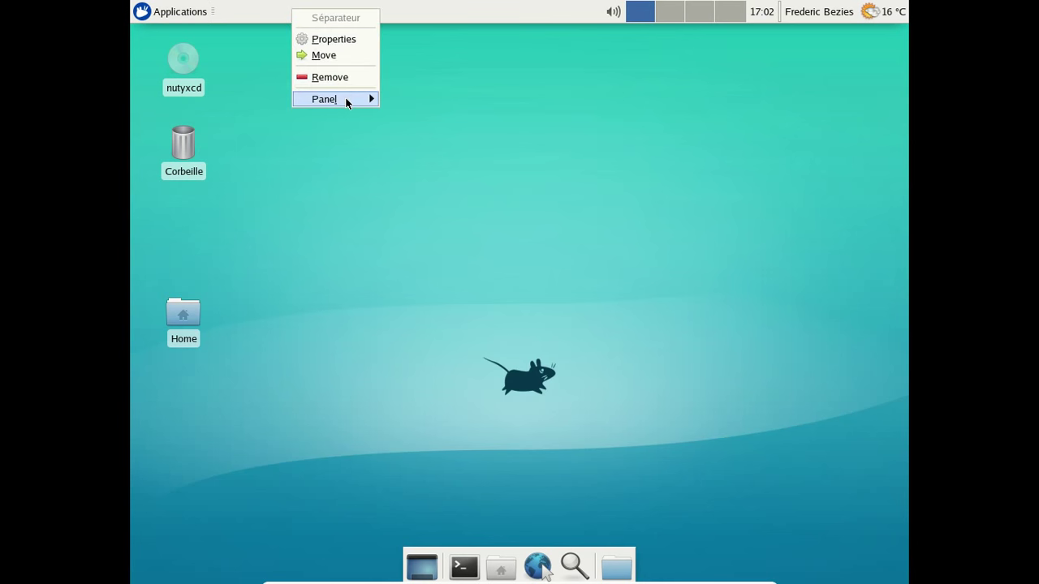
{"action": "mouse_move", "coordinate": [353, 100]}
{"action": "left_click", "coordinate": [420, 99]}
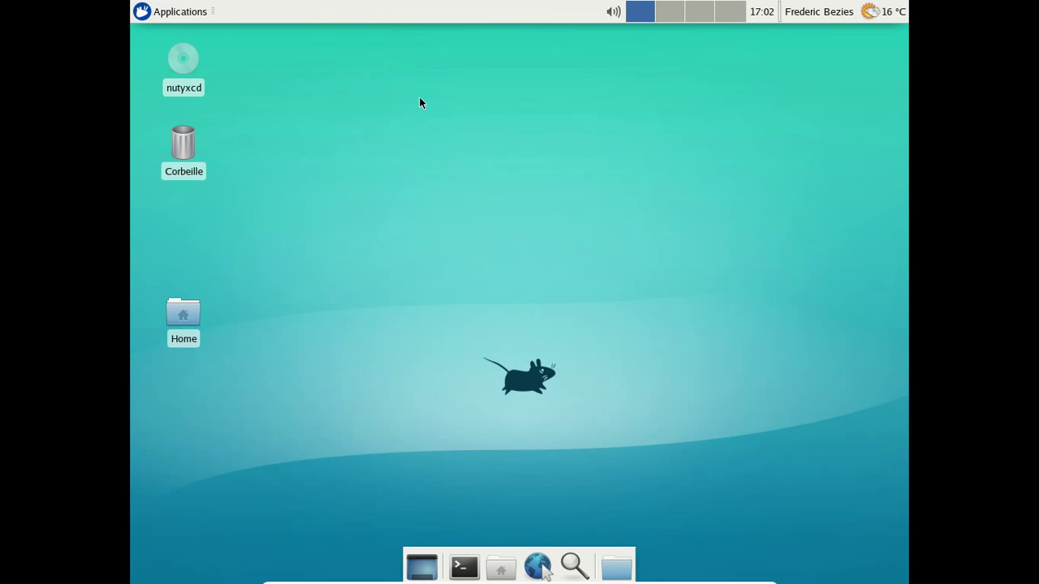
{"action": "scroll", "coordinate": [384, 152], "scroll_direction": "down", "scroll_amount": 10}
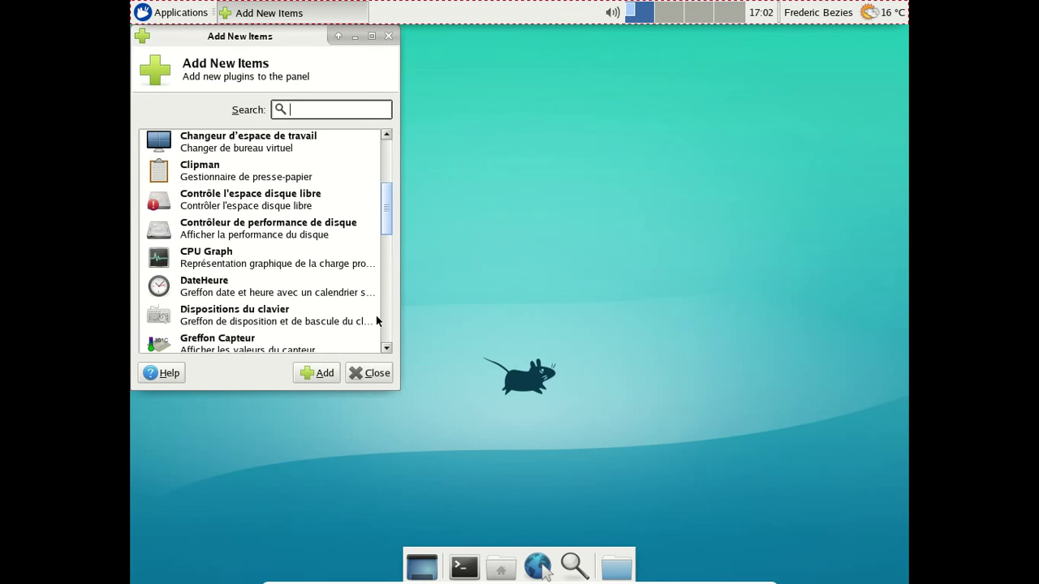
{"action": "scroll", "coordinate": [251, 243], "scroll_direction": "up", "scroll_amount": 2}
{"action": "left_click", "coordinate": [247, 233]}
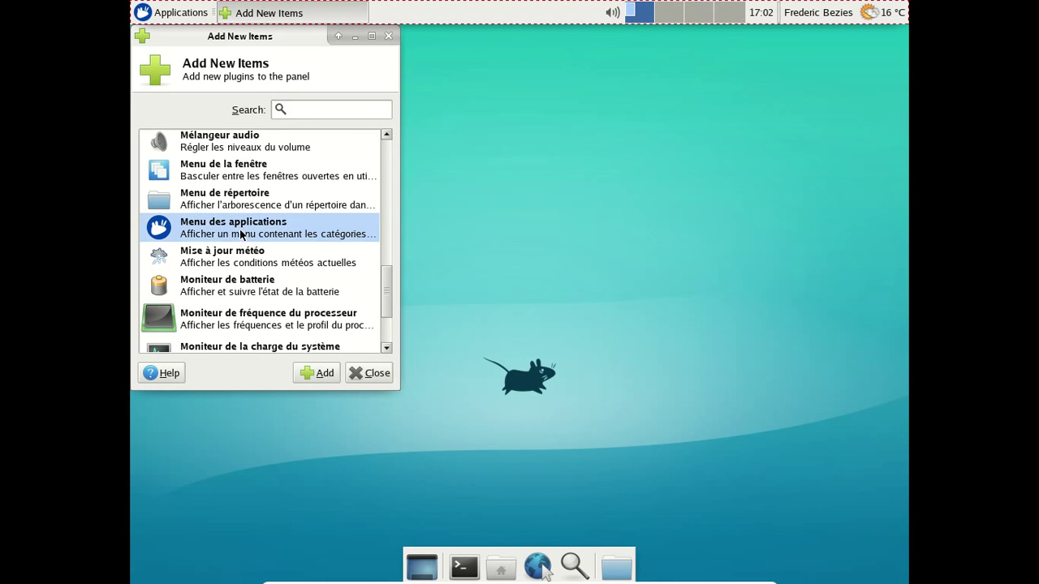
{"action": "left_click", "coordinate": [318, 372]}
{"action": "left_click", "coordinate": [367, 377]}
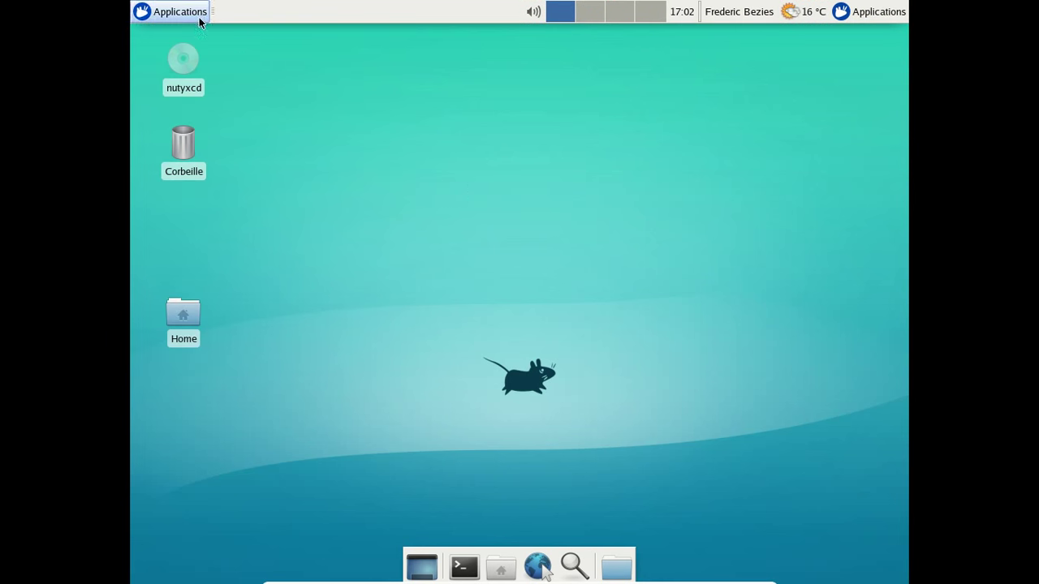
Try out the newly added applications menu and remove it from the panel.
{"action": "left_click", "coordinate": [856, 13]}
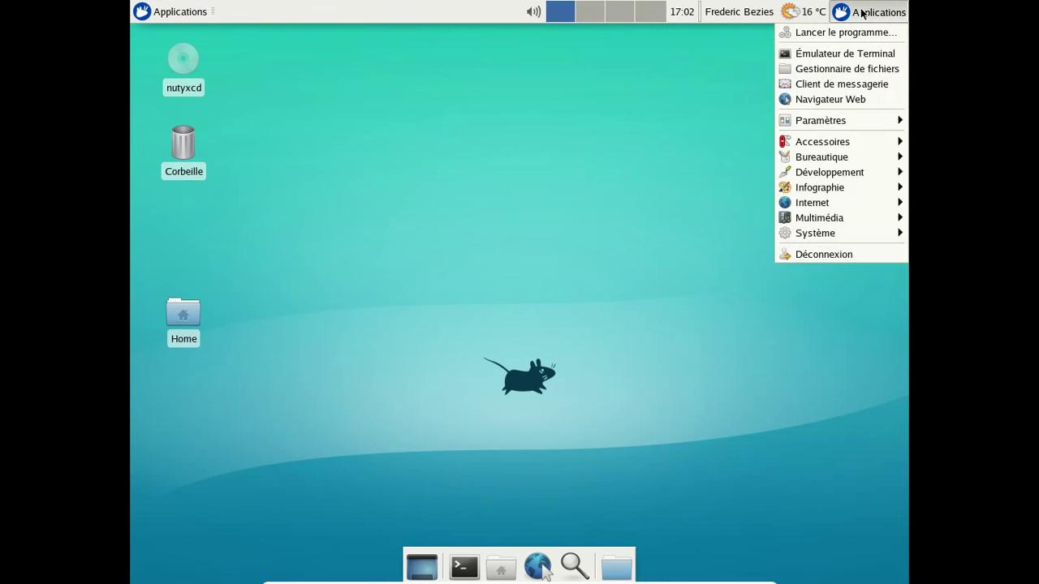
{"action": "left_click", "coordinate": [862, 12]}
{"action": "right_click", "coordinate": [862, 12]}
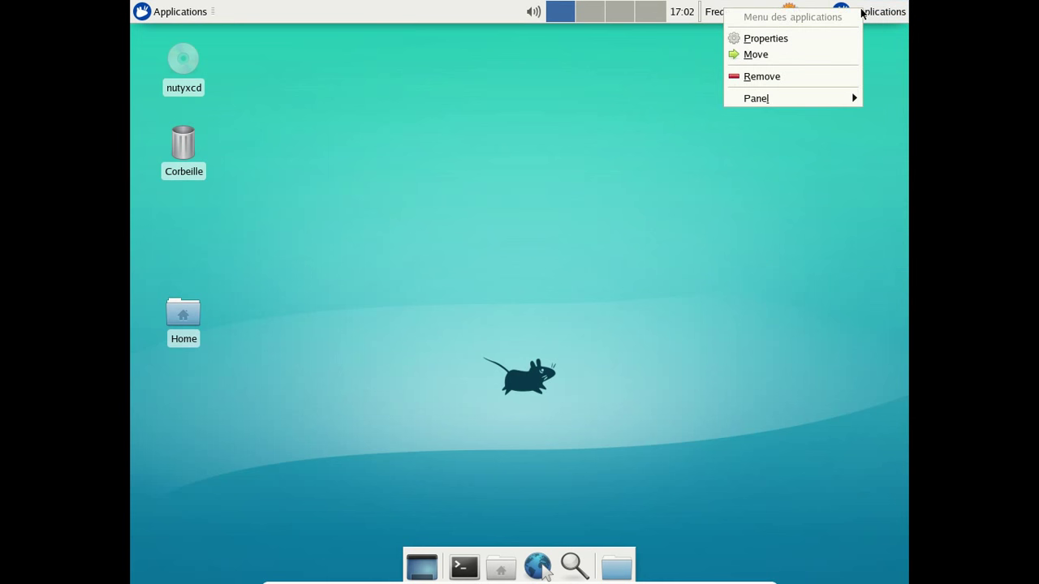
{"action": "left_click", "coordinate": [789, 78]}
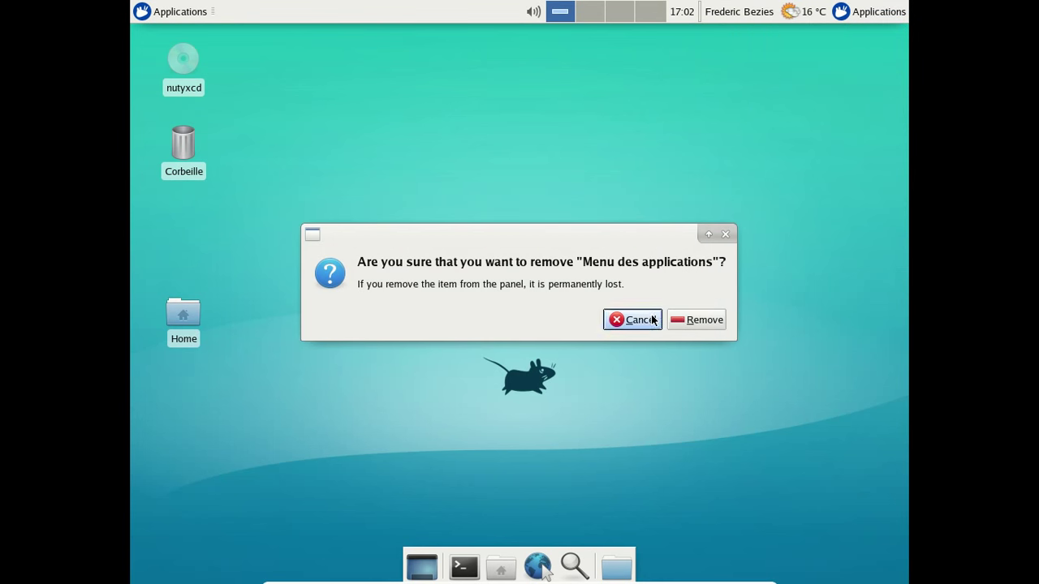
{"action": "left_click", "coordinate": [711, 318]}
Examine the full list of plugins that can be added to the panel, checking which application menus it offers.
{"action": "right_click", "coordinate": [254, 13]}
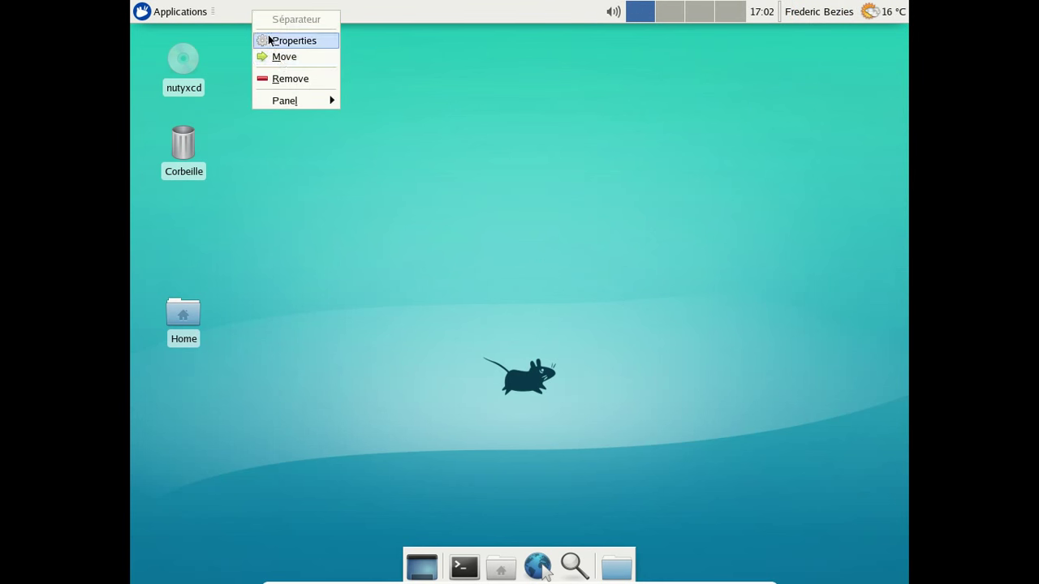
{"action": "mouse_move", "coordinate": [300, 101]}
{"action": "left_click", "coordinate": [384, 101]}
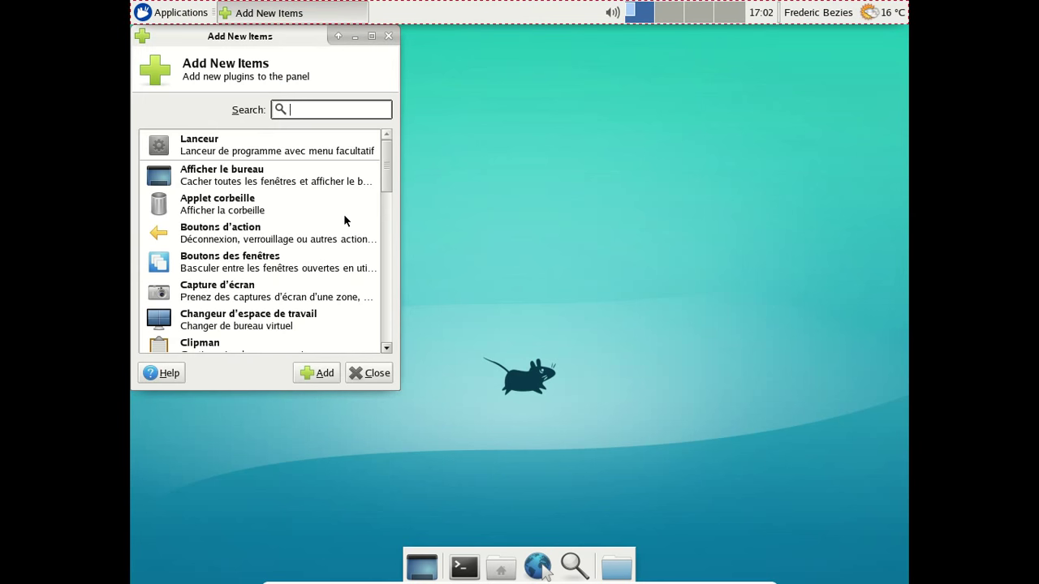
{"action": "scroll", "coordinate": [344, 220], "scroll_direction": "down", "scroll_amount": 3}
{"action": "scroll", "coordinate": [344, 220], "scroll_direction": "down", "scroll_amount": 10}
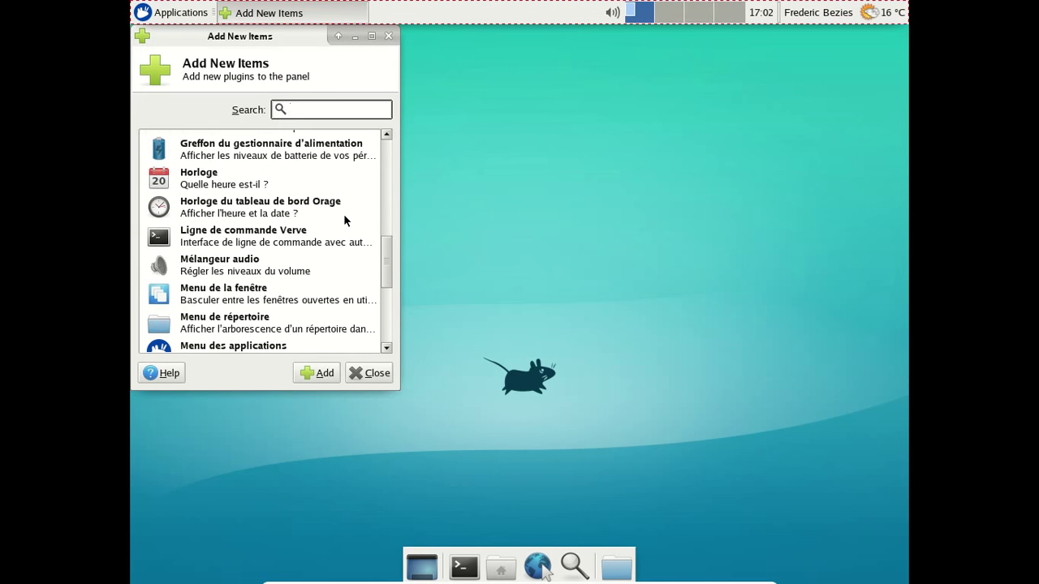
{"action": "scroll", "coordinate": [344, 220], "scroll_direction": "down", "scroll_amount": 3}
{"action": "scroll", "coordinate": [344, 220], "scroll_direction": "up", "scroll_amount": 5}
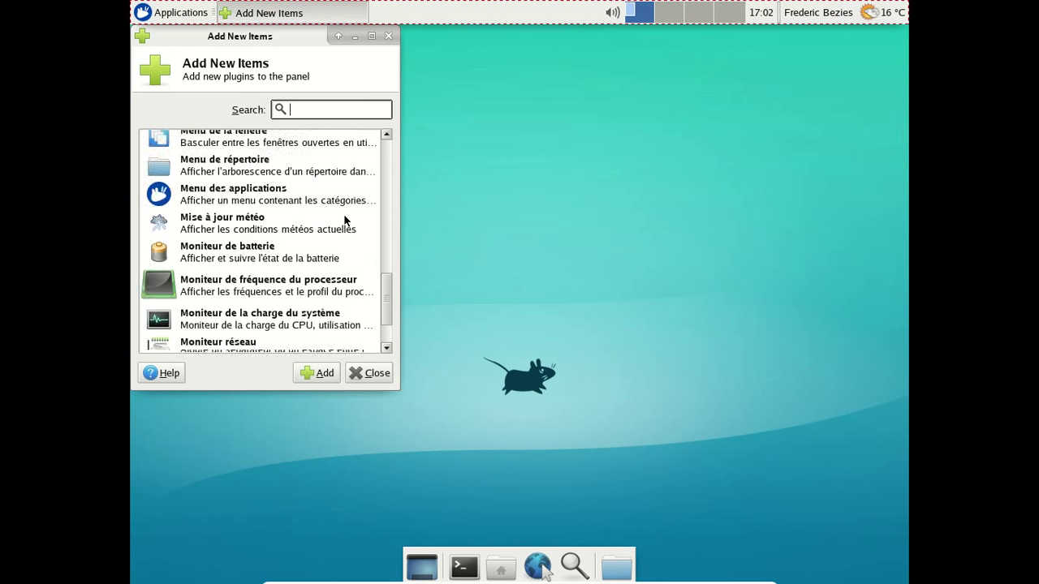
{"action": "scroll", "coordinate": [344, 219], "scroll_direction": "up", "scroll_amount": 8}
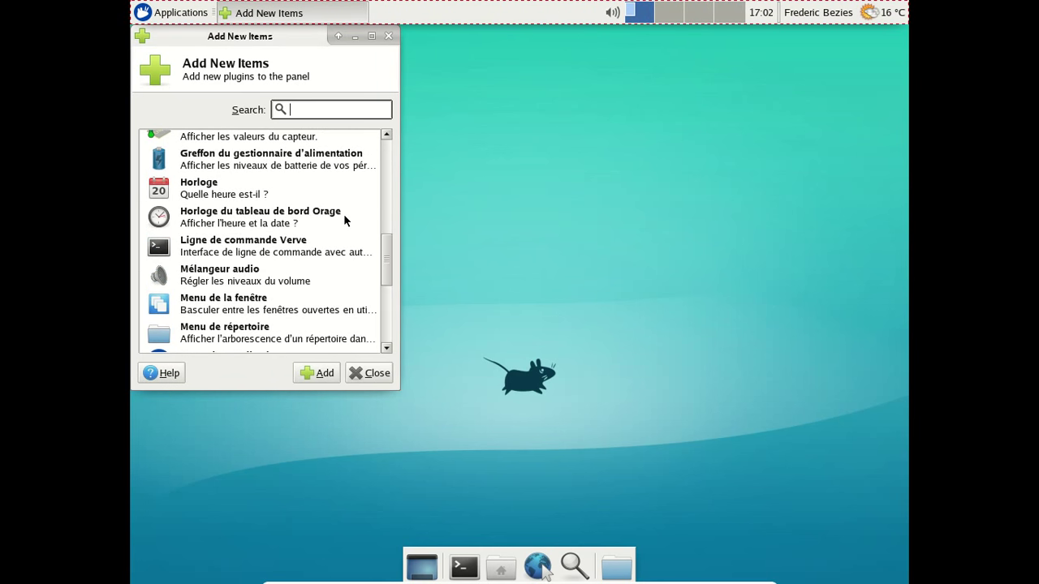
{"action": "scroll", "coordinate": [344, 220], "scroll_direction": "up", "scroll_amount": 5}
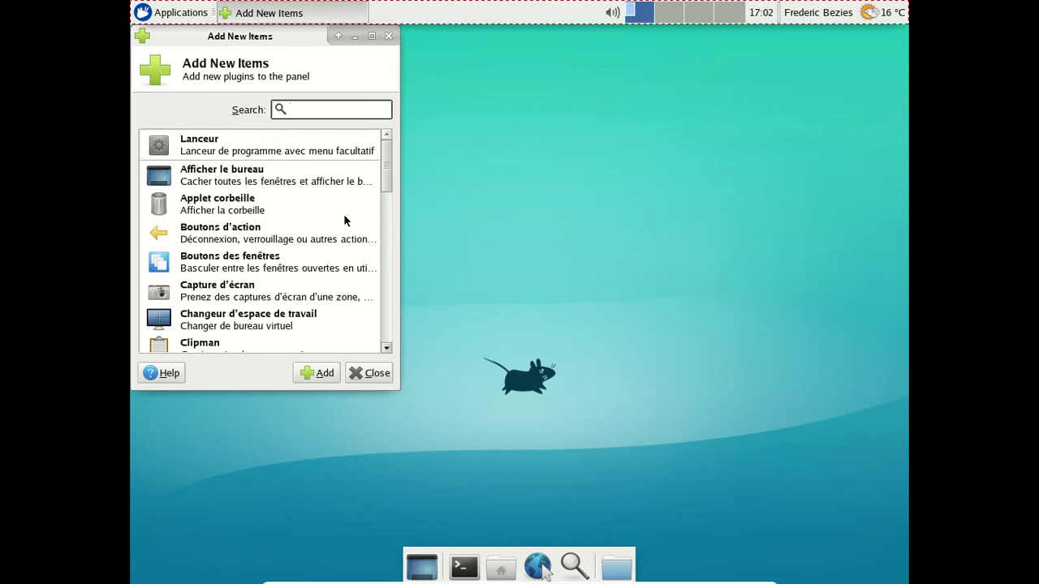
{"action": "left_click", "coordinate": [388, 36]}
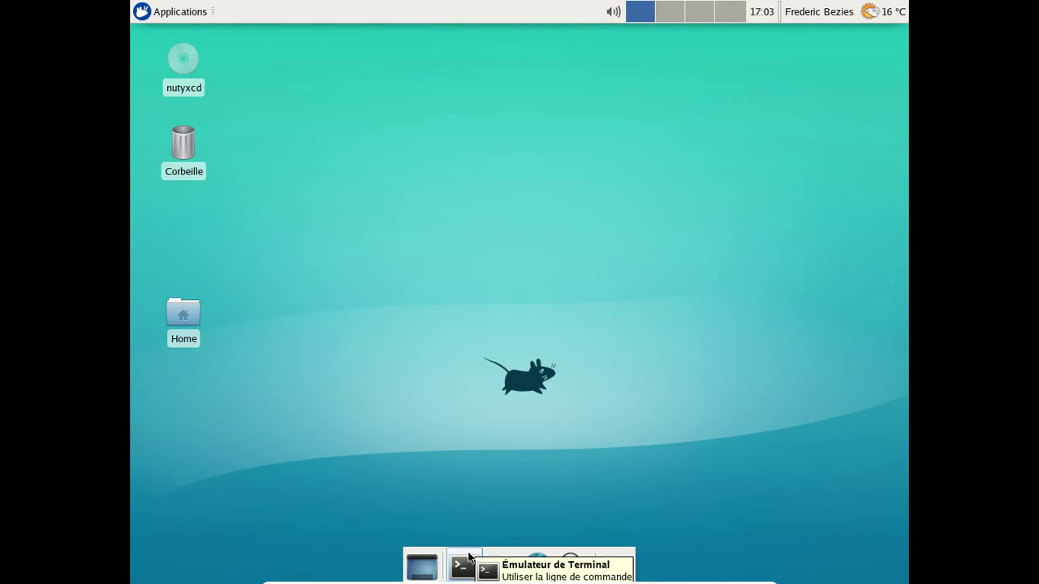
Open a terminal and switch to the root account with su, entering the root password.
{"action": "left_click", "coordinate": [469, 558]}
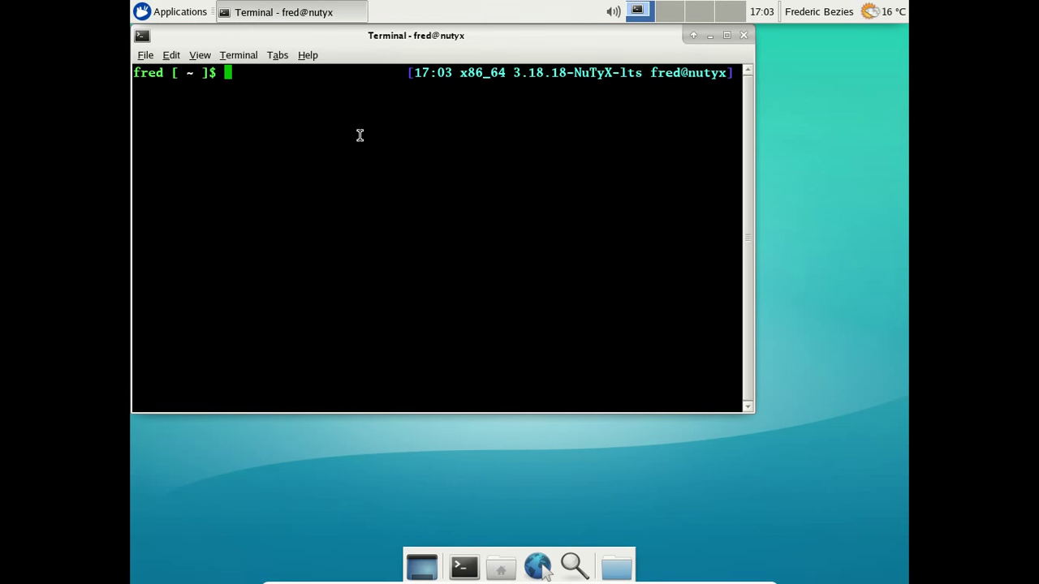
{"action": "left_click_drag", "start_coordinate": [357, 37], "coordinate": [460, 52]}
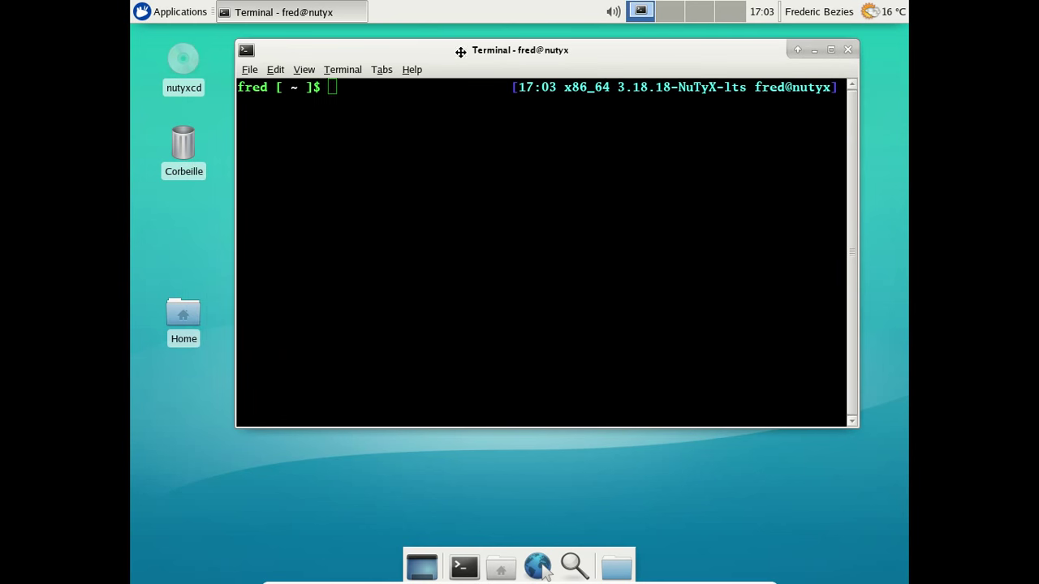
{"action": "type", "text": "su"}
{"action": "key", "text": "Return"}
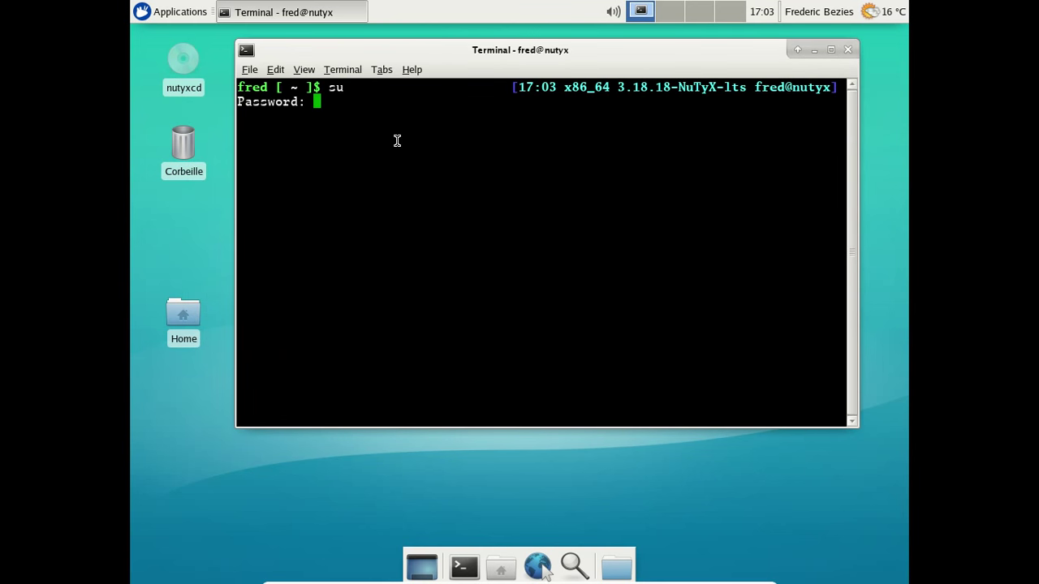
{"action": "key", "text": "Return"}
Search the package repository for whisker with "cards search whisker".
{"action": "type", "text": "c"}
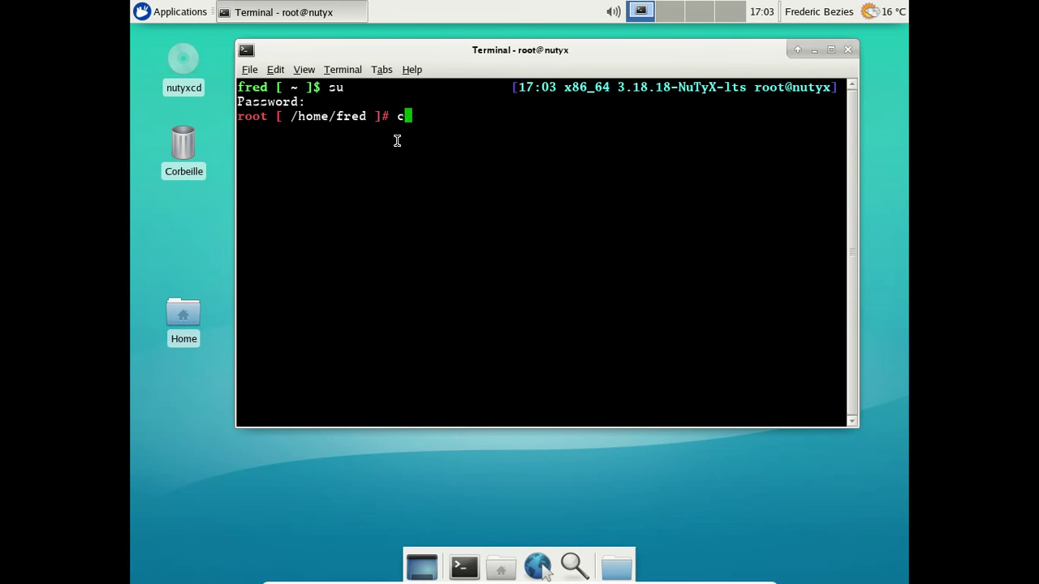
{"action": "type", "text": "ards search wi"}
{"action": "type", "text": "isker"}
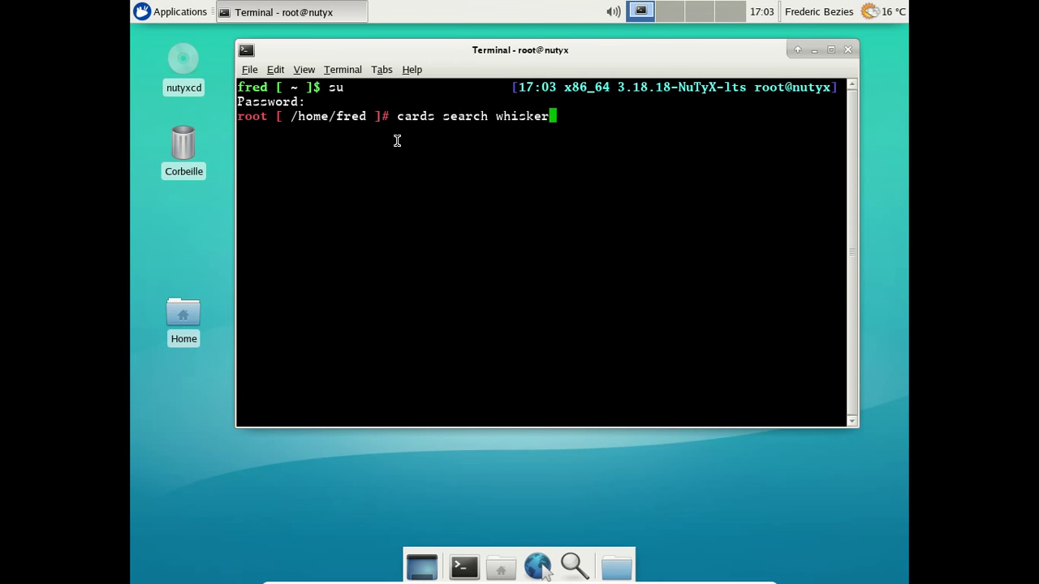
{"action": "key", "text": "Return"}
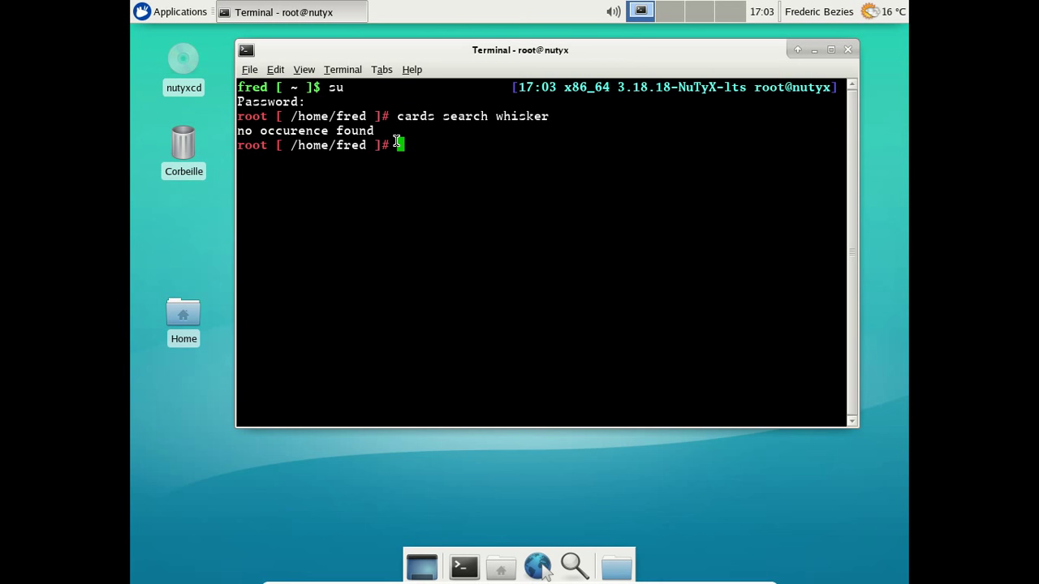
Search the package repository for the Firefox package with "cards search firefox".
{"action": "type", "text": "cards firefox"}
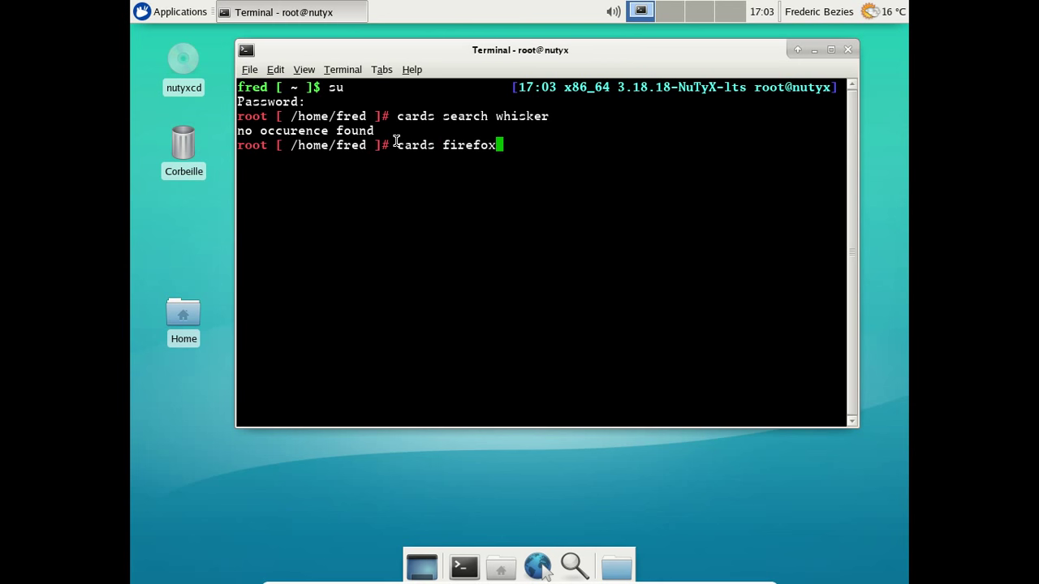
{"action": "key", "text": "Left"}
{"action": "key", "text": "Left"}
{"action": "key", "text": "Left"}
{"action": "key", "text": "Left"}
{"action": "key", "text": "Left"}
{"action": "key", "text": "Left"}
{"action": "key", "text": "Left"}
{"action": "type", "text": "search"}
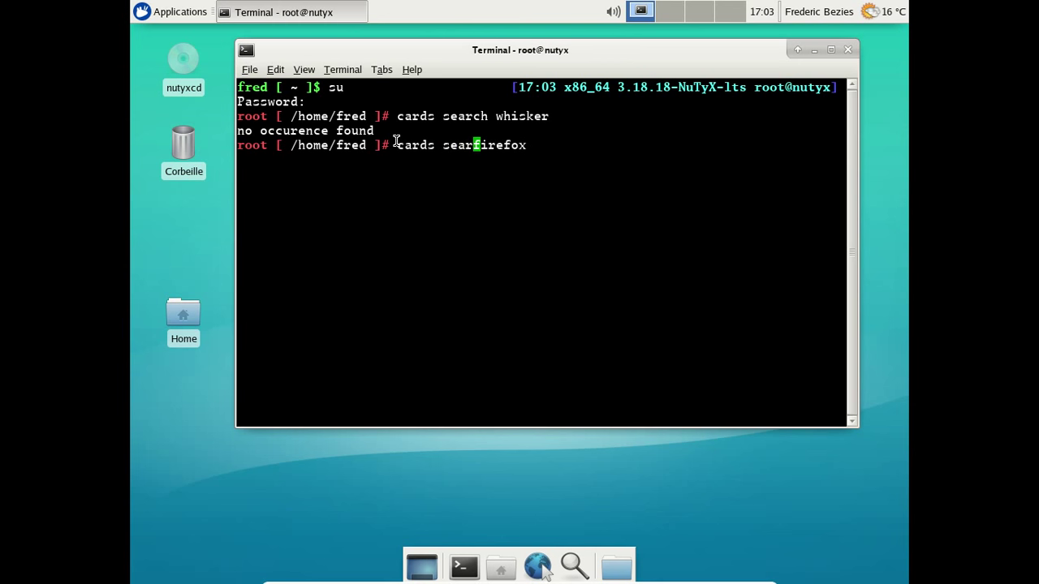
{"action": "key", "text": "Return"}
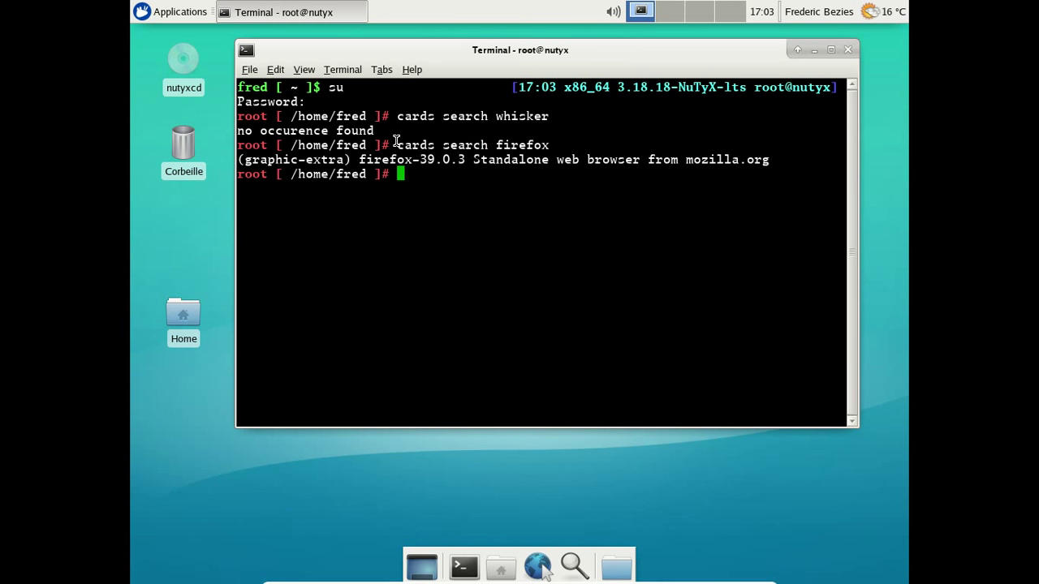
Install Firefox as root with "cards install firefox" and launch the browser.
{"action": "type", "text": "cards install firefox"}
{"action": "key", "text": "Return"}
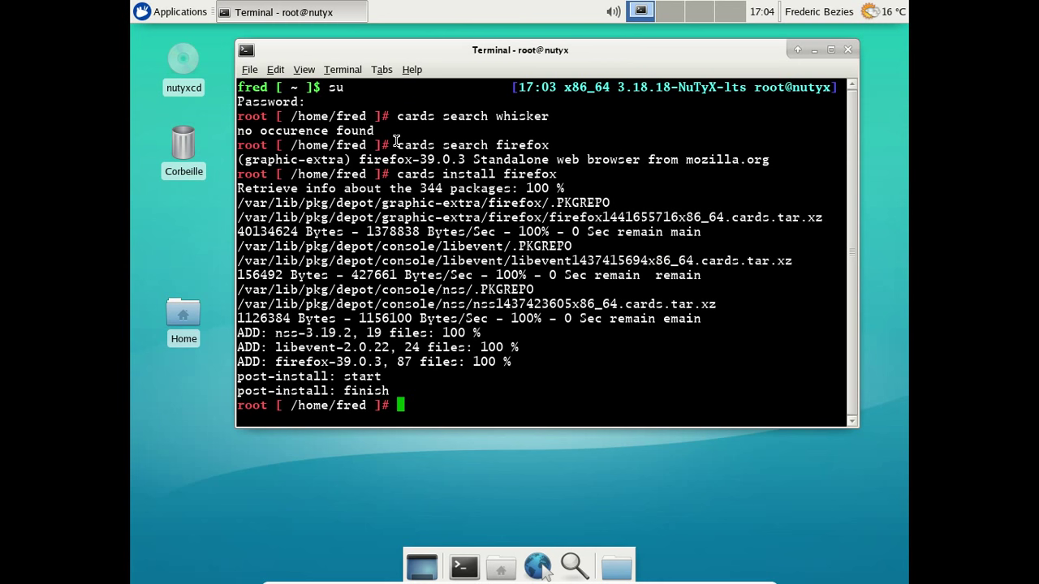
{"action": "left_click", "coordinate": [162, 12]}
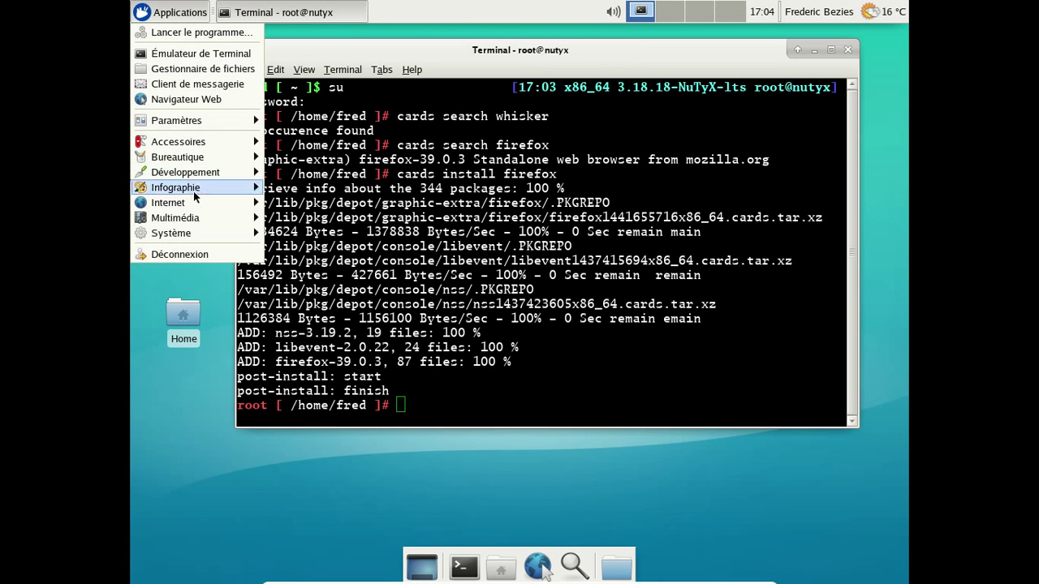
{"action": "mouse_move", "coordinate": [203, 203]}
{"action": "left_click", "coordinate": [304, 203]}
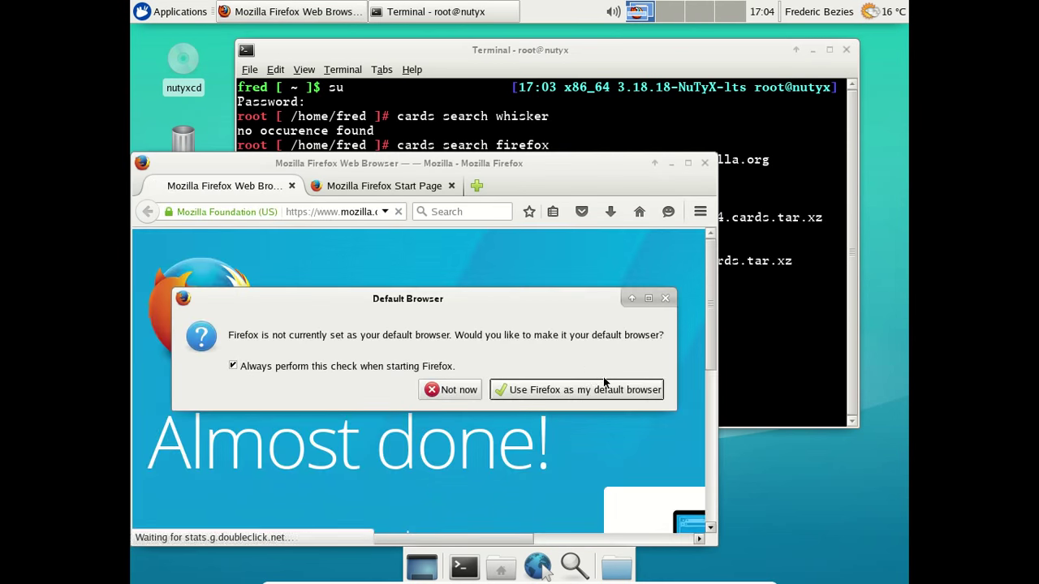
Dismiss the default browser prompt and enable the Français Language Pack 39.0.3 in the Add-ons Manager.
{"action": "key", "text": "Escape"}
{"action": "left_click_drag", "start_coordinate": [530, 165], "coordinate": [629, 97]}
{"action": "left_click", "coordinate": [799, 143]}
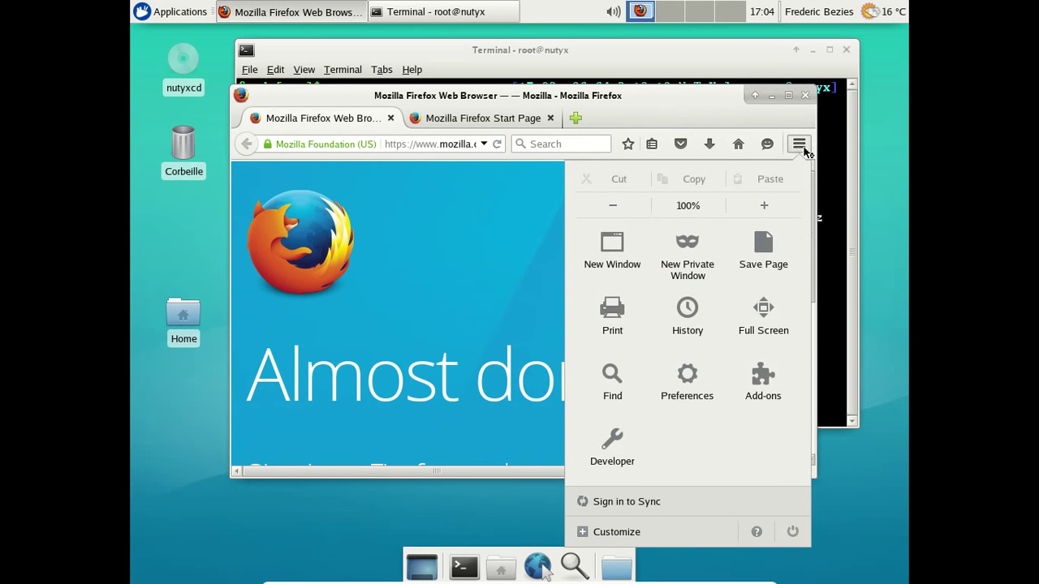
{"action": "left_click", "coordinate": [777, 390]}
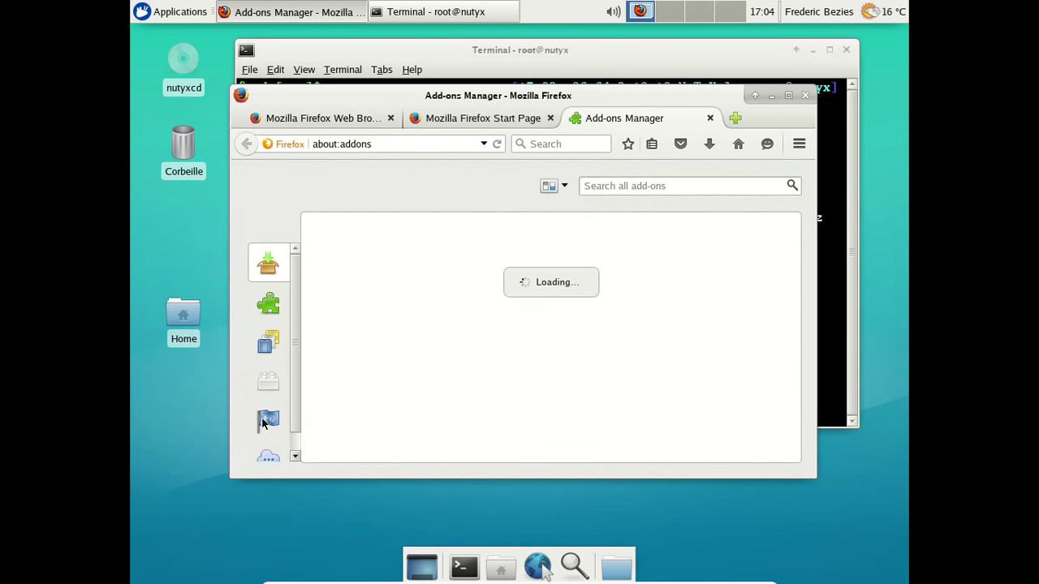
{"action": "left_click", "coordinate": [267, 421]}
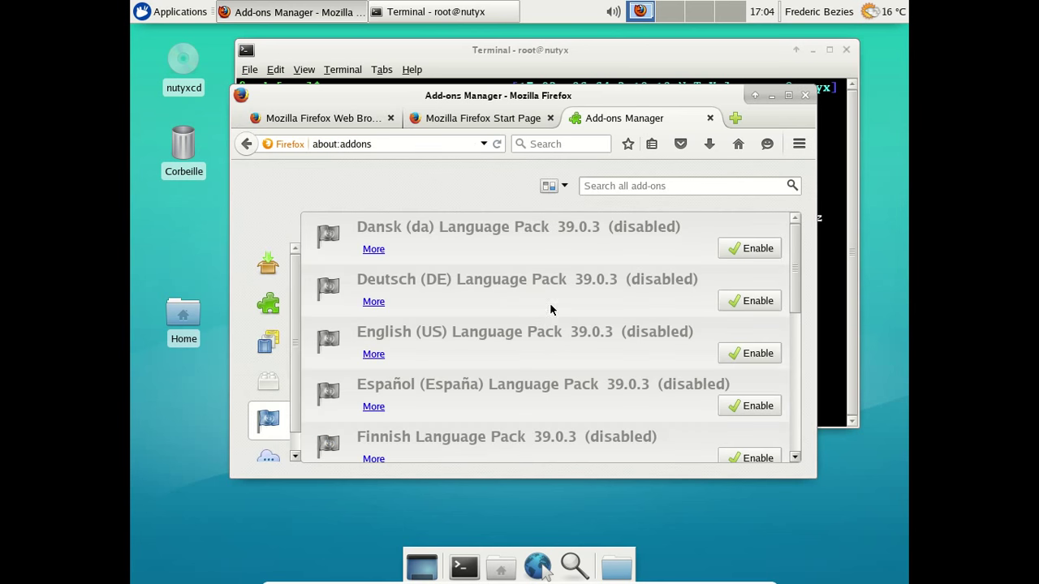
{"action": "scroll", "coordinate": [775, 266], "scroll_direction": "down", "scroll_amount": 3}
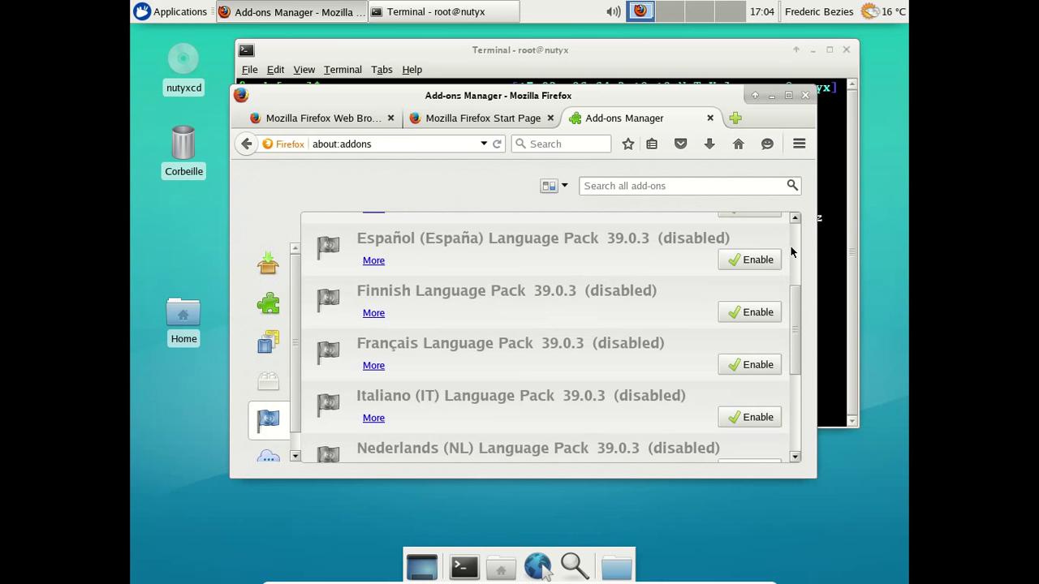
{"action": "left_click", "coordinate": [752, 366]}
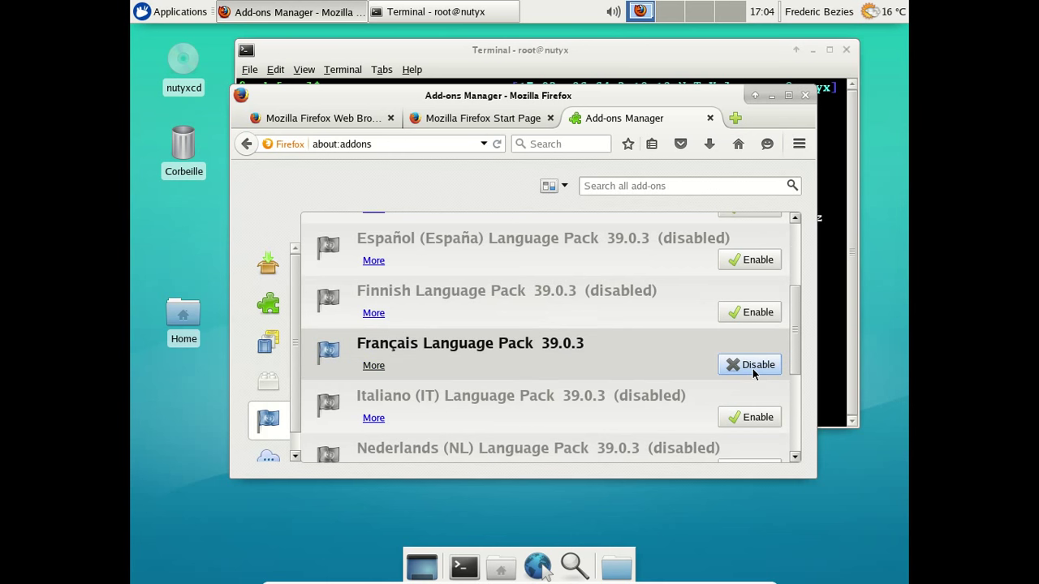
Load about:config in a new tab and accept the warning about changing advanced preferences.
{"action": "left_click", "coordinate": [740, 118]}
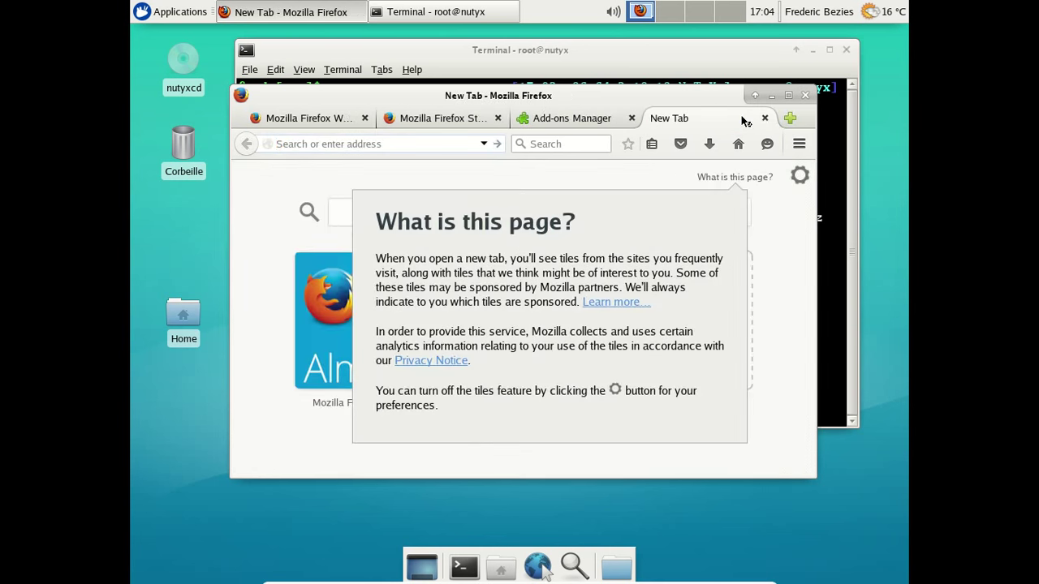
{"action": "left_click", "coordinate": [431, 146]}
{"action": "type", "text": "aboput:"}
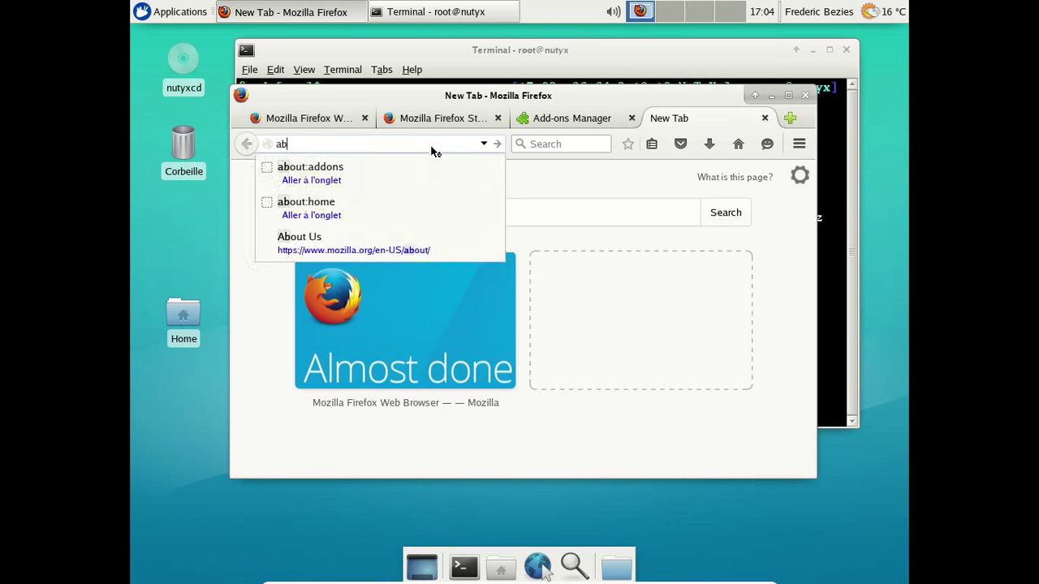
{"action": "key", "text": "BackSpace"}
{"action": "key", "text": "BackSpace"}
{"action": "key", "text": "BackSpace"}
{"action": "type", "text": "u"}
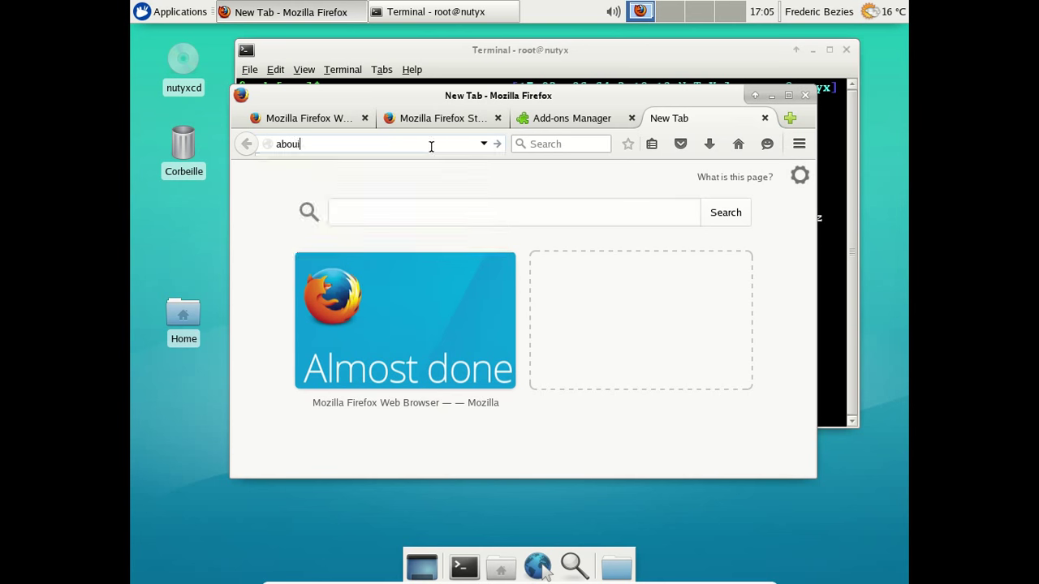
{"action": "type", "text": "t:config"}
{"action": "key", "text": "Return"}
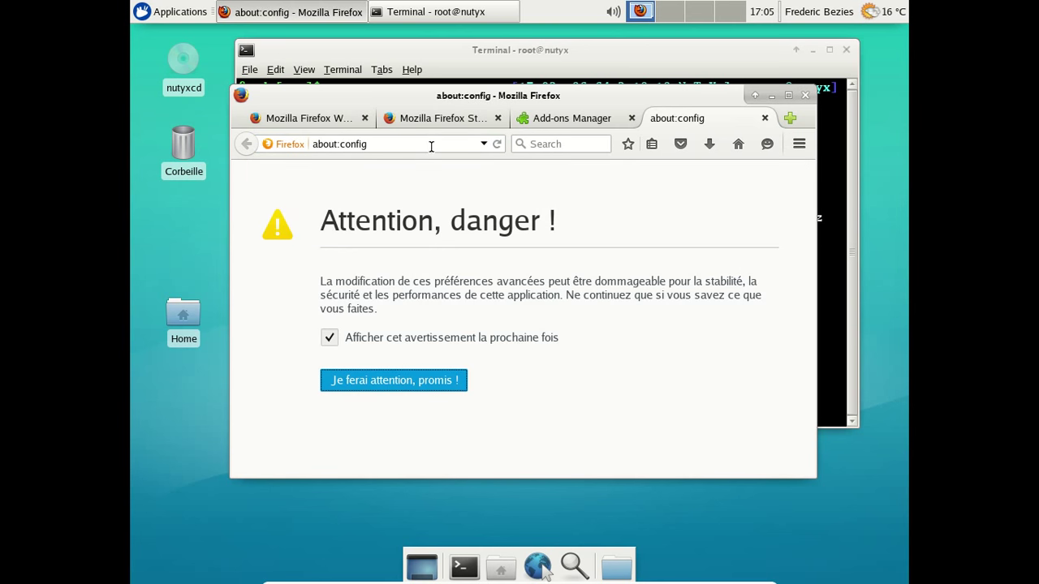
{"action": "left_click", "coordinate": [431, 378]}
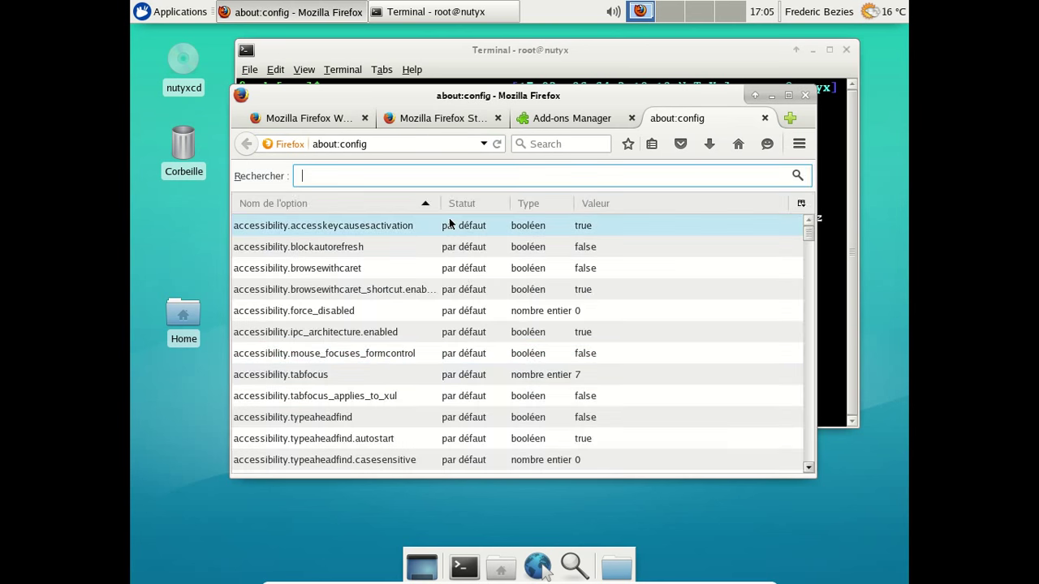
Filter the preferences by "general.user" and set general.useragent.locale to fr.
{"action": "type", "text": "general.user"}
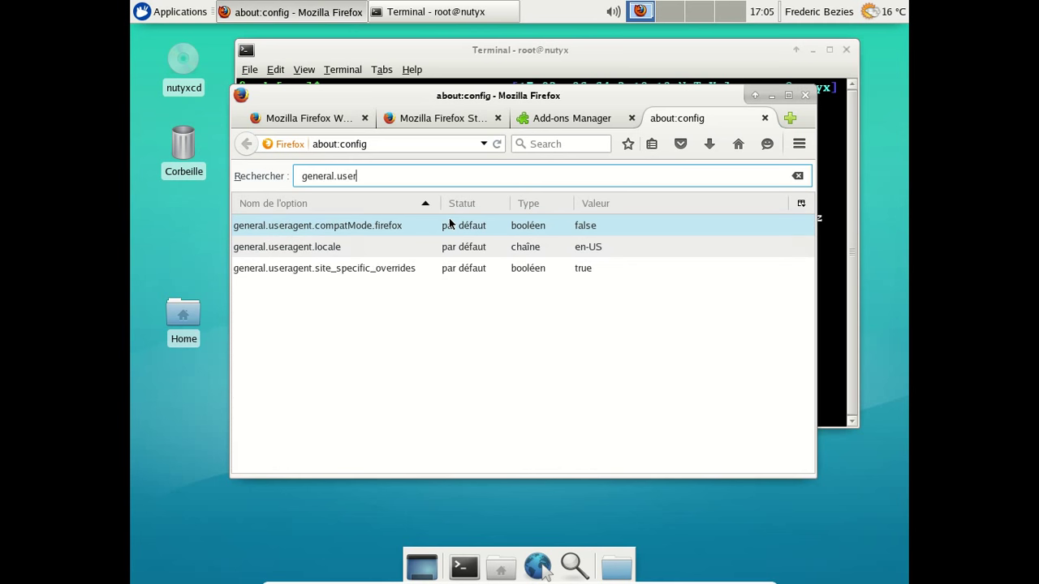
{"action": "double_click", "coordinate": [603, 252]}
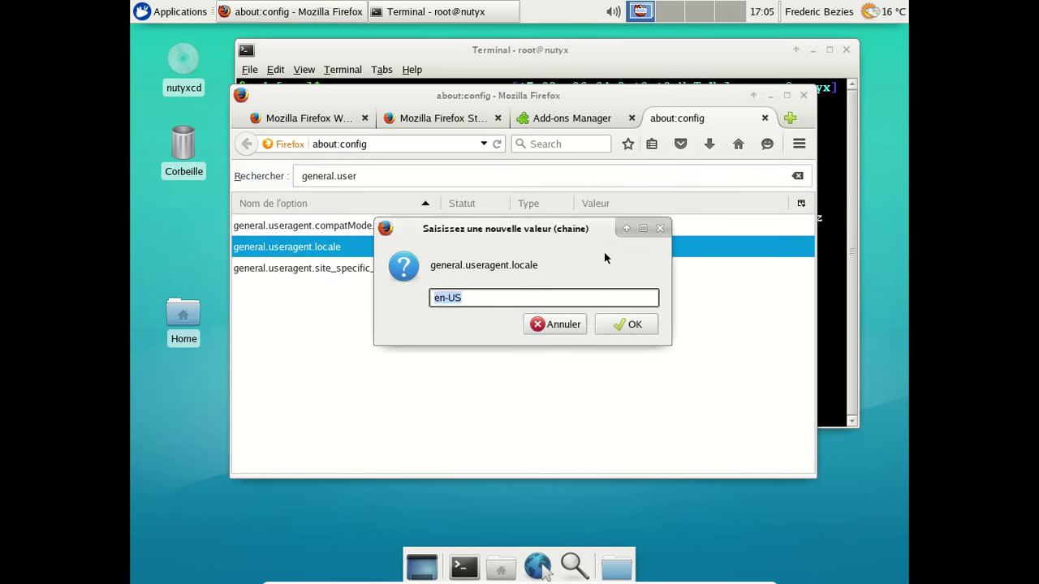
{"action": "type", "text": "fr"}
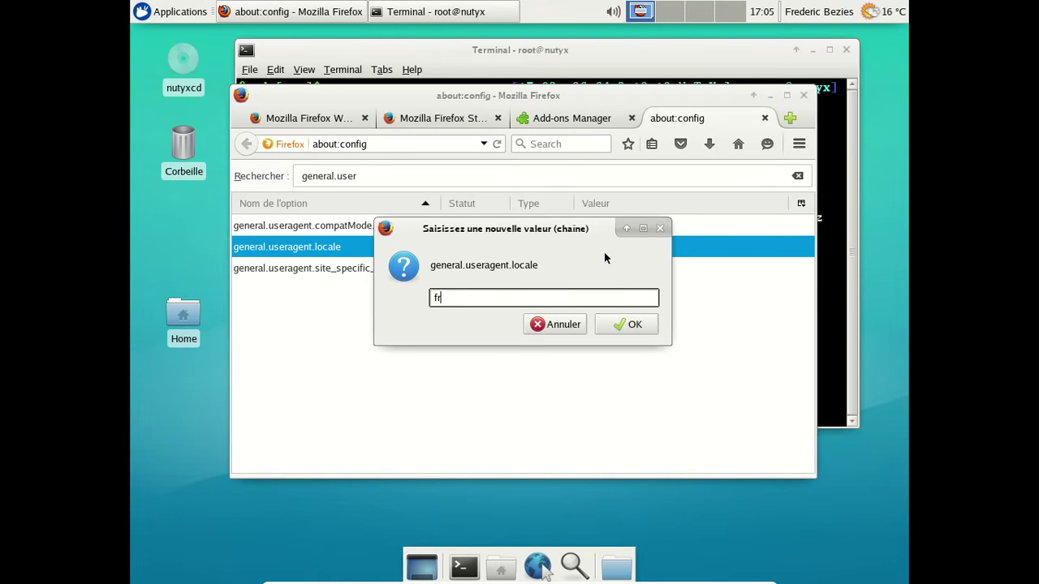
{"action": "left_click", "coordinate": [610, 324]}
Restart Firefox, closing all open tabs, and reposition and enlarge its new window.
{"action": "left_click", "coordinate": [804, 96]}
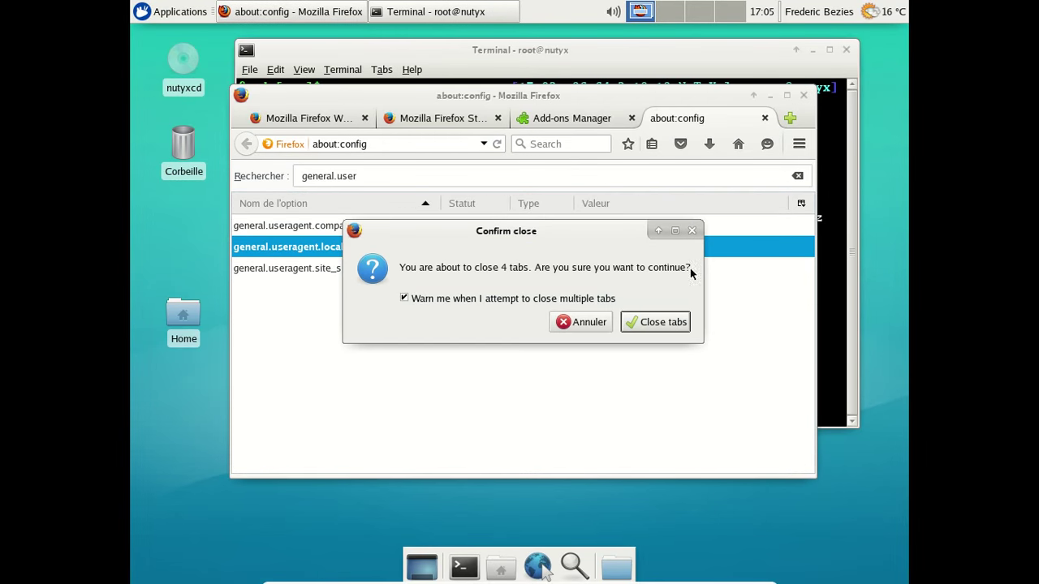
{"action": "left_click", "coordinate": [659, 320]}
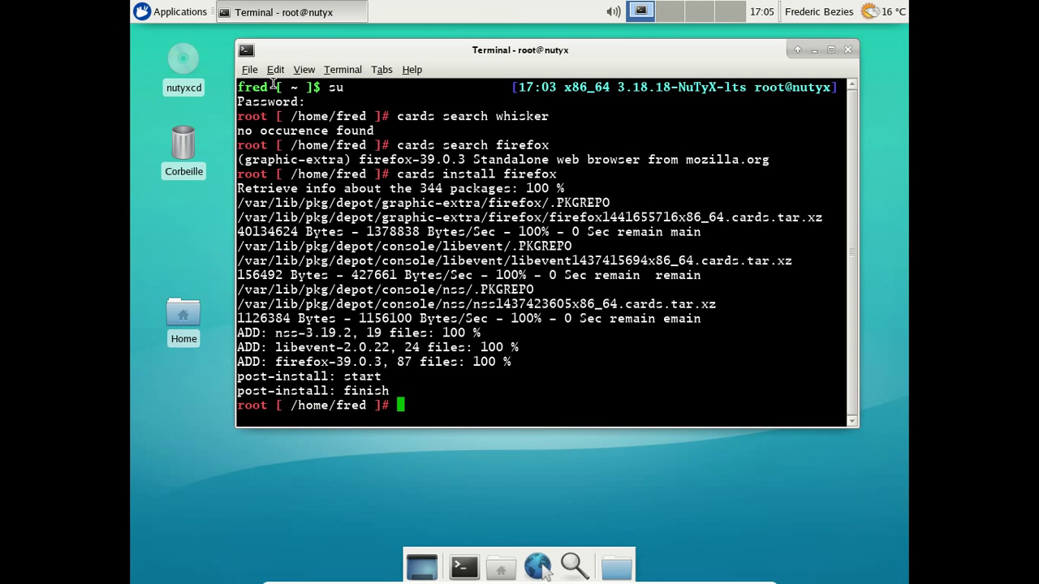
{"action": "left_click", "coordinate": [181, 12]}
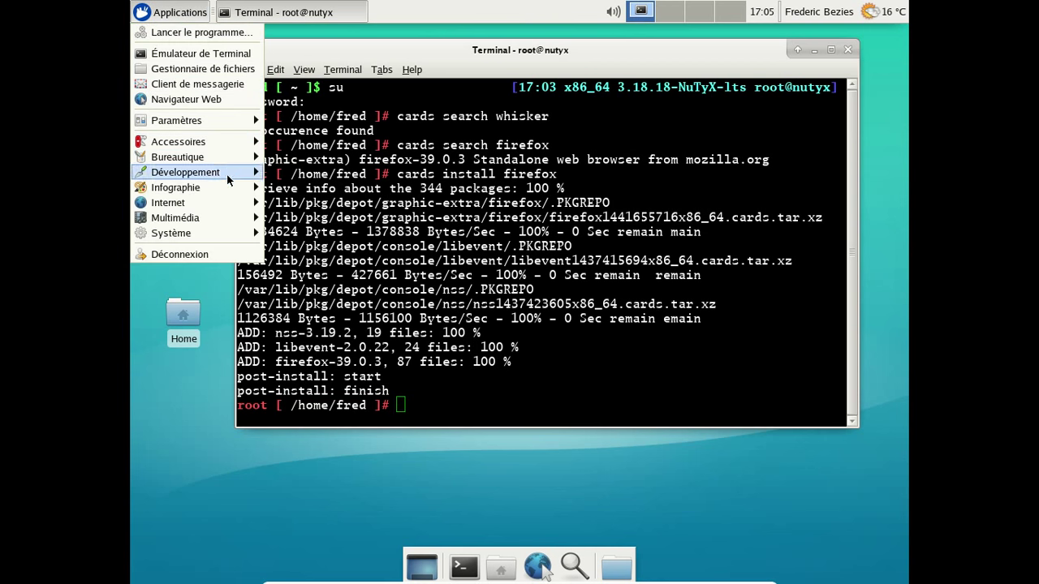
{"action": "mouse_move", "coordinate": [229, 203]}
{"action": "left_click", "coordinate": [329, 202]}
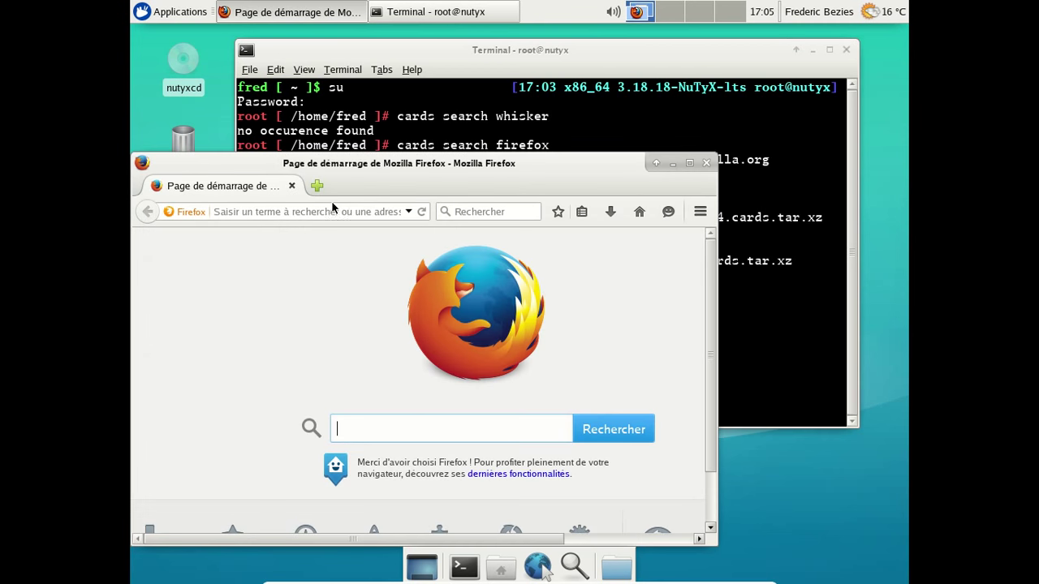
{"action": "left_click_drag", "start_coordinate": [422, 164], "coordinate": [501, 54]}
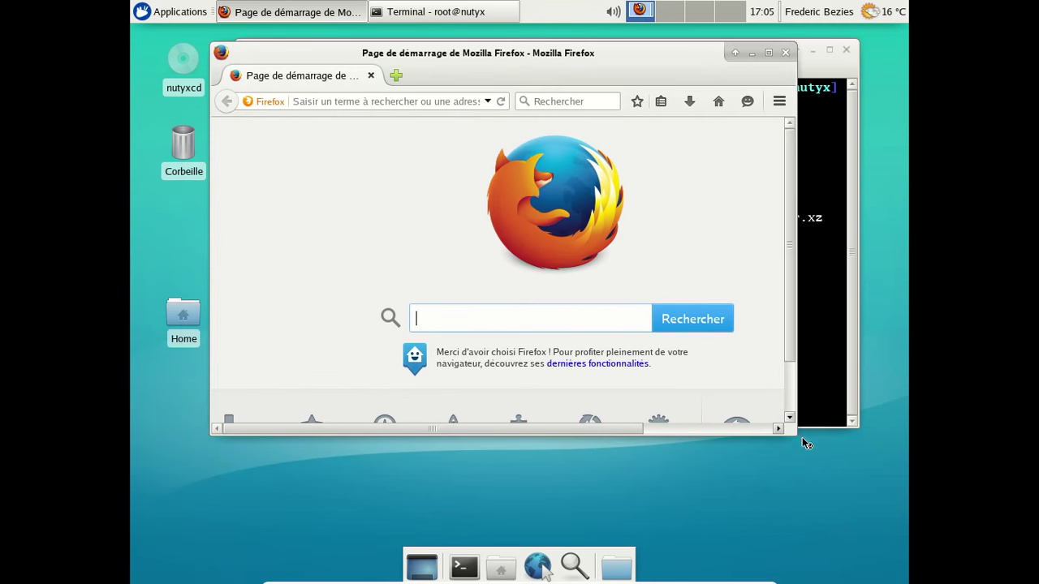
{"action": "left_click_drag", "start_coordinate": [788, 436], "coordinate": [884, 503]}
Load nutyx.org, enter its French version and dismiss the reader mode tip.
{"action": "left_click", "coordinate": [458, 102]}
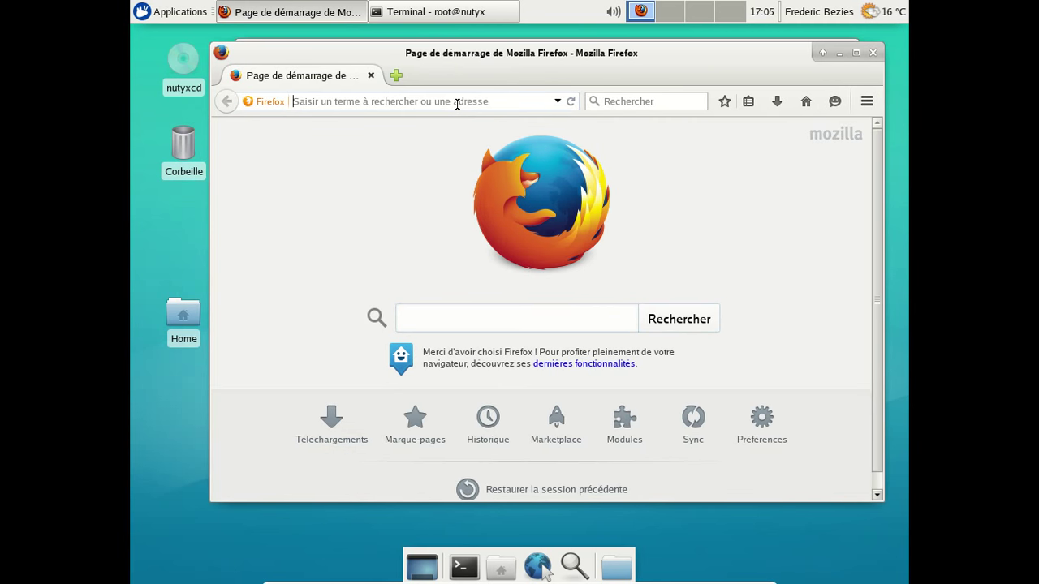
{"action": "type", "text": "nutyx.org"}
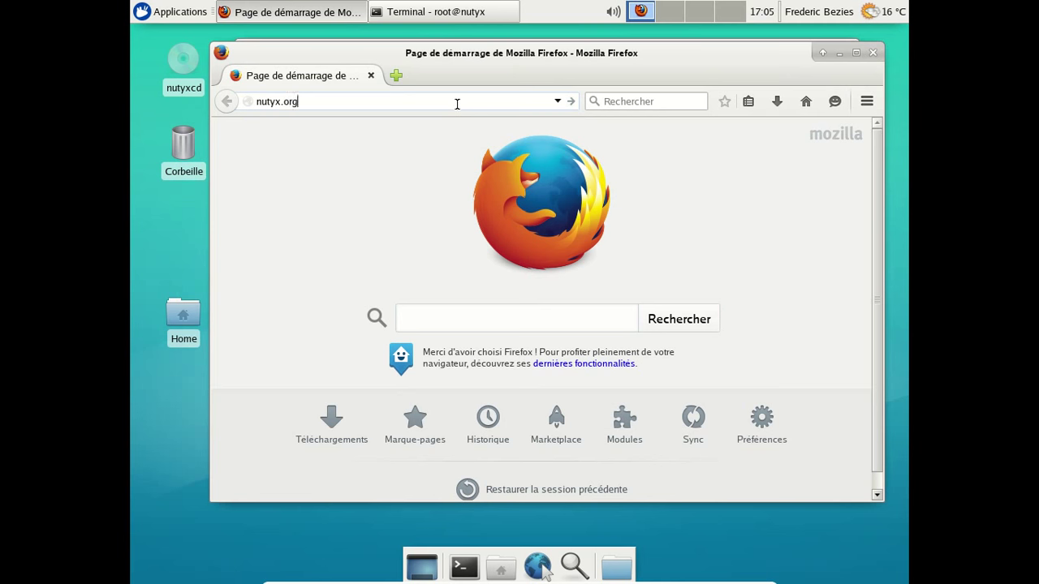
{"action": "key", "text": "Return"}
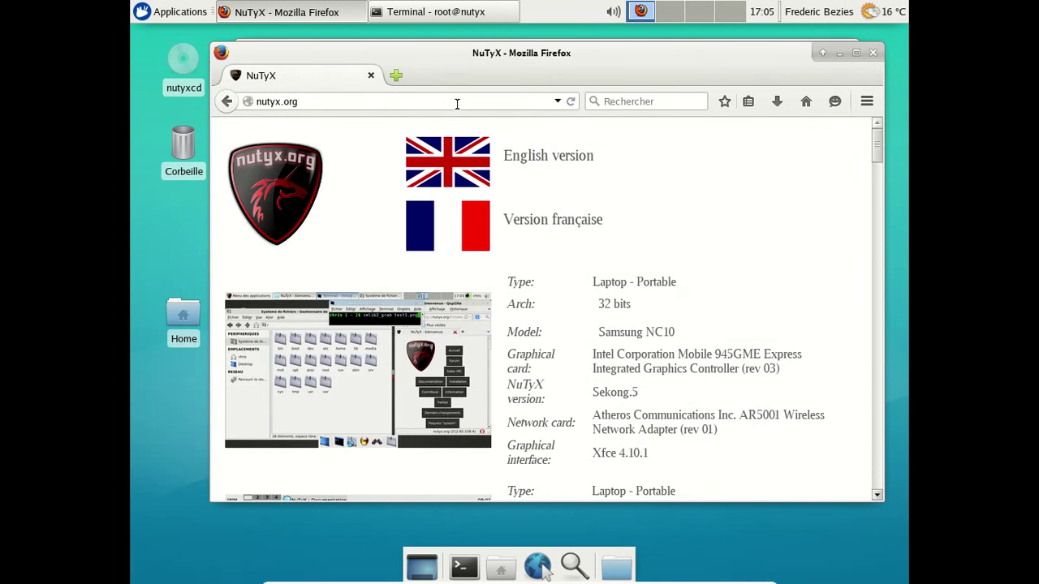
{"action": "left_click", "coordinate": [481, 229]}
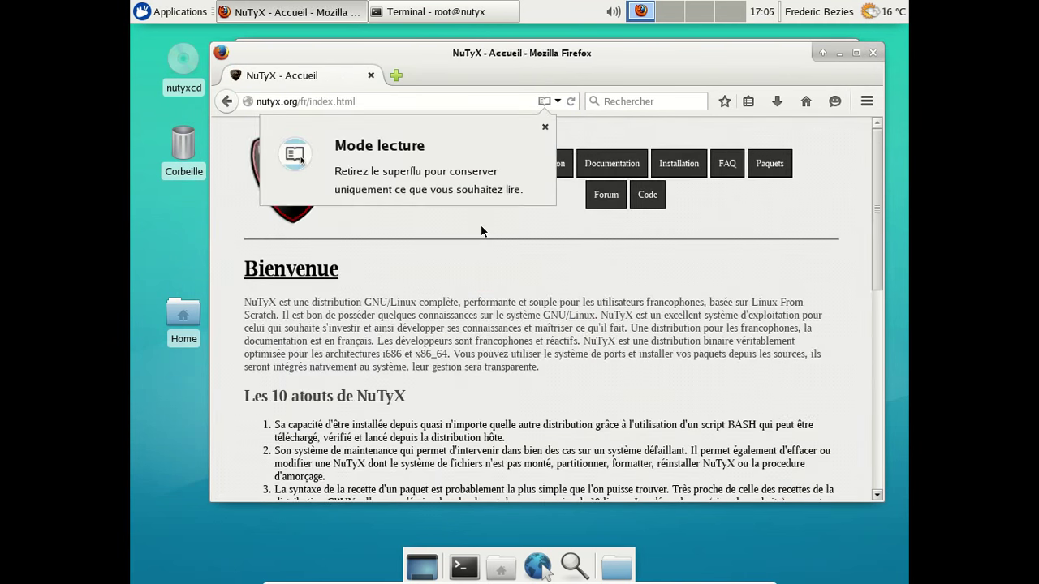
{"action": "left_click", "coordinate": [544, 126]}
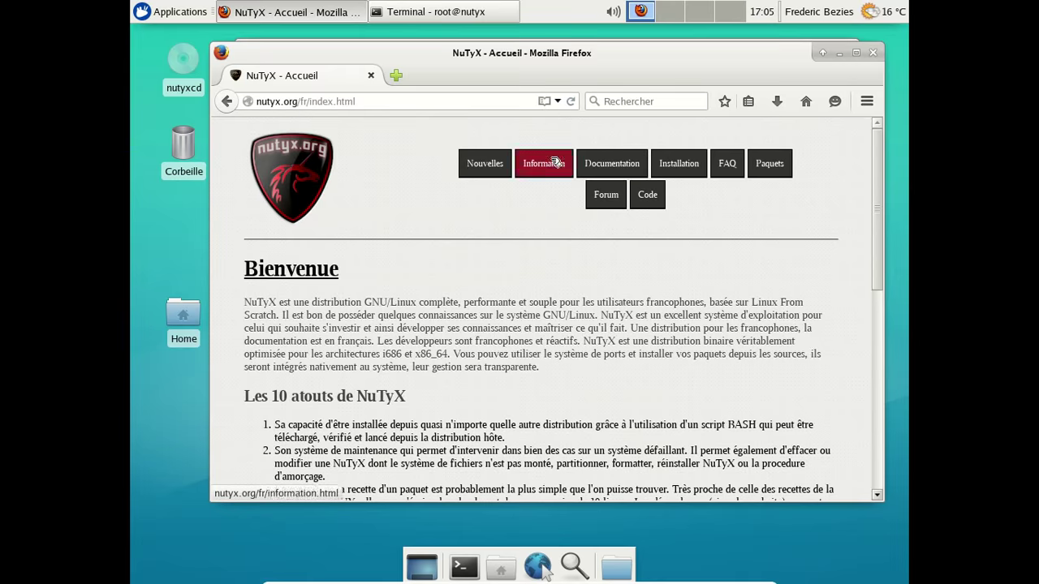
Read through the Nouvelles page of the NuTyX site, including the sections on cards and installation scenarios.
{"action": "left_click", "coordinate": [484, 164]}
{"action": "scroll", "coordinate": [606, 259], "scroll_direction": "down", "scroll_amount": 15}
{"action": "scroll", "coordinate": [616, 257], "scroll_direction": "down", "scroll_amount": 3}
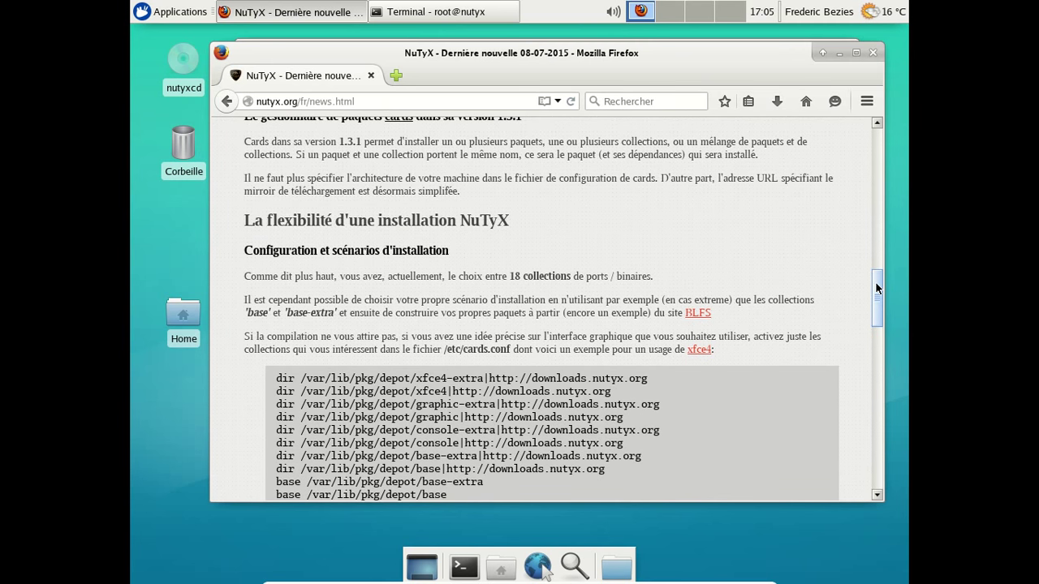
{"action": "scroll", "coordinate": [871, 309], "scroll_direction": "down", "scroll_amount": 6}
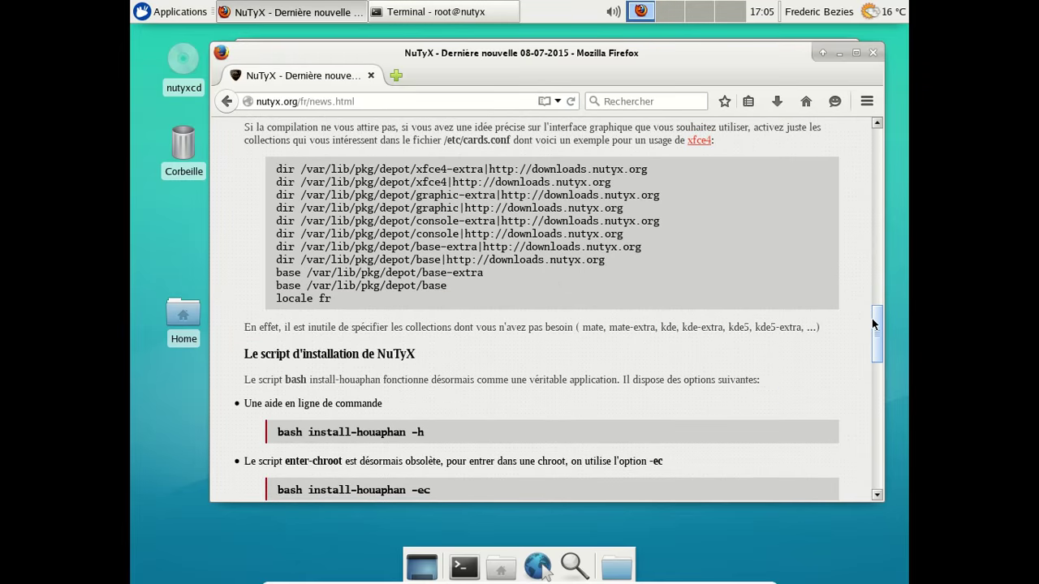
{"action": "scroll", "coordinate": [870, 304], "scroll_direction": "up", "scroll_amount": 4}
{"action": "left_click_drag", "start_coordinate": [870, 295], "coordinate": [875, 131]}
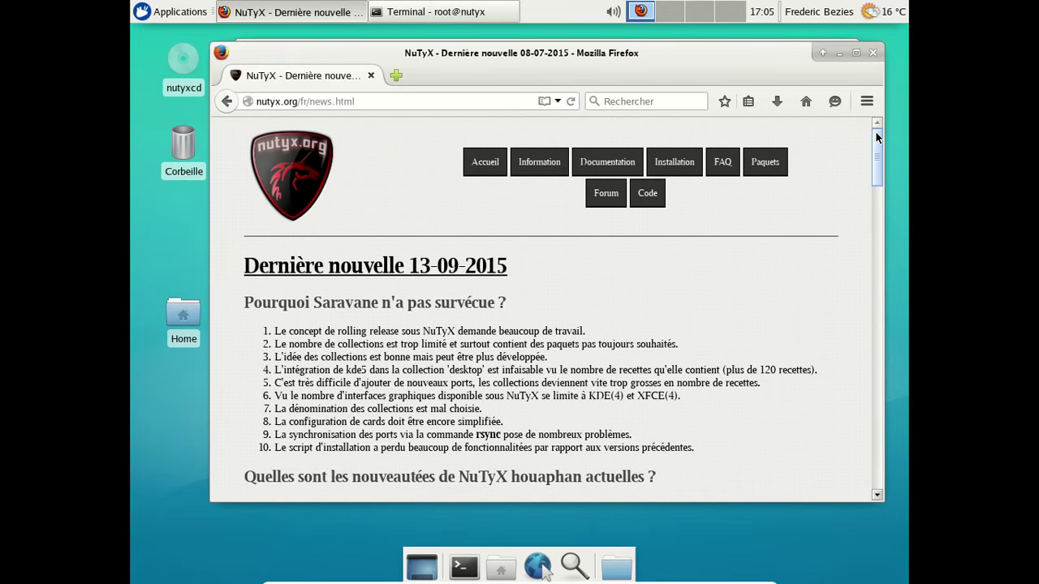
Open the NuTyX forum and read the topic "Première ISO houaphan à télécharger cad NuTyX version 8".
{"action": "left_click", "coordinate": [613, 195]}
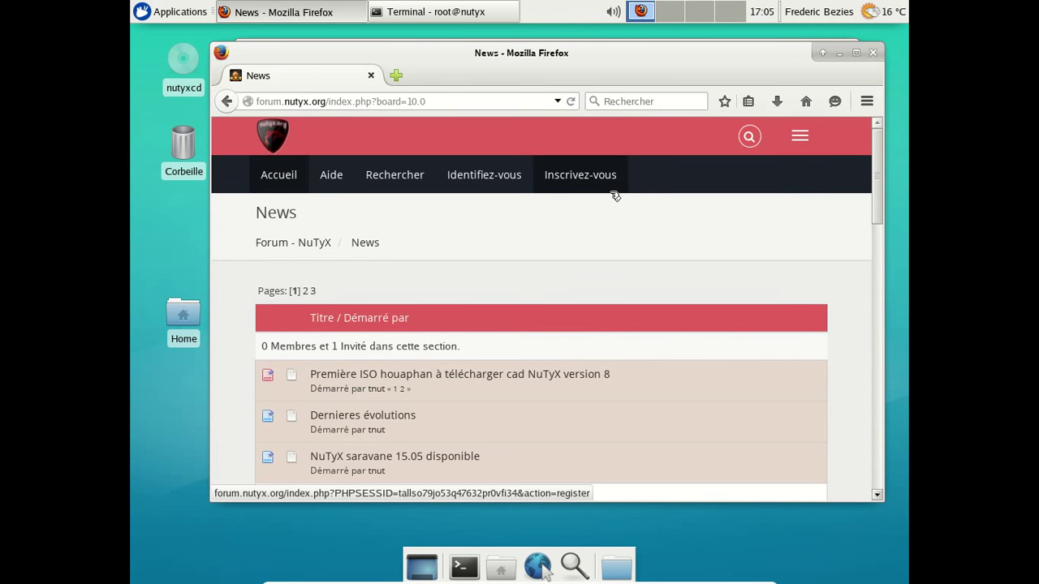
{"action": "left_click", "coordinate": [501, 378]}
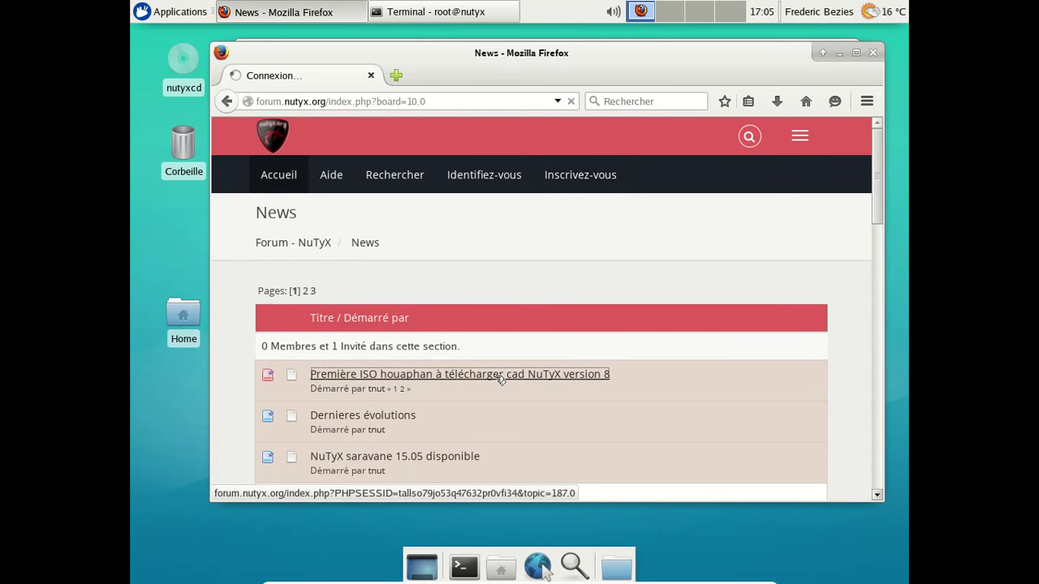
{"action": "scroll", "coordinate": [562, 323], "scroll_direction": "down", "scroll_amount": 3}
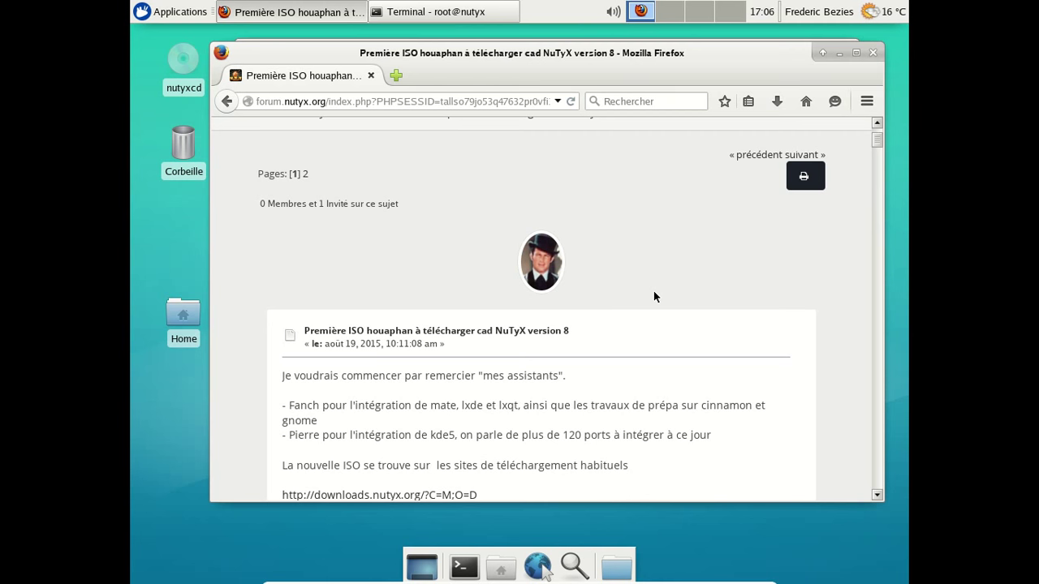
{"action": "scroll", "coordinate": [654, 296], "scroll_direction": "down", "scroll_amount": 6}
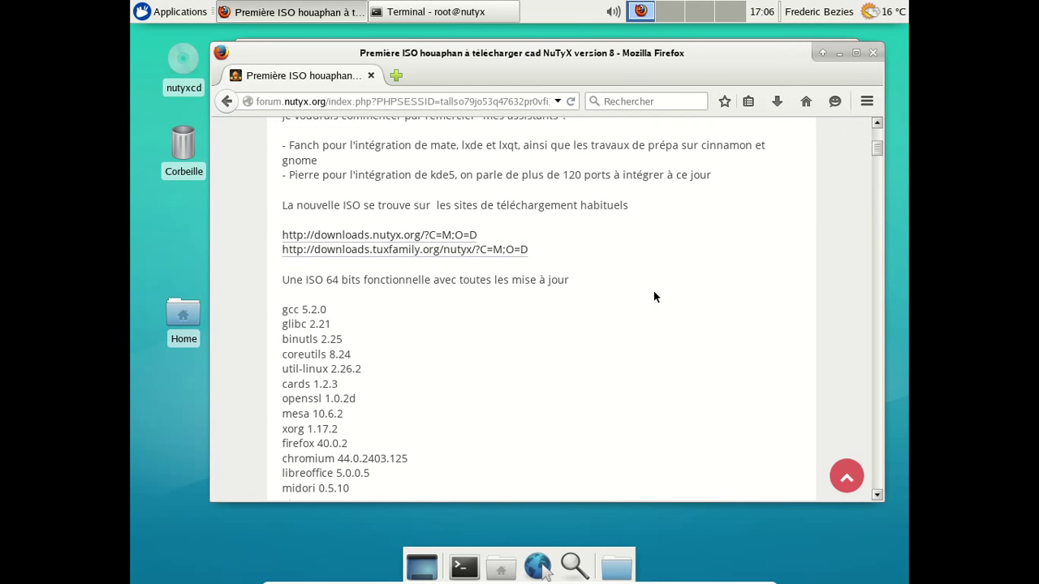
{"action": "scroll", "coordinate": [654, 297], "scroll_direction": "down", "scroll_amount": 3}
{"action": "scroll", "coordinate": [654, 297], "scroll_direction": "down", "scroll_amount": 3}
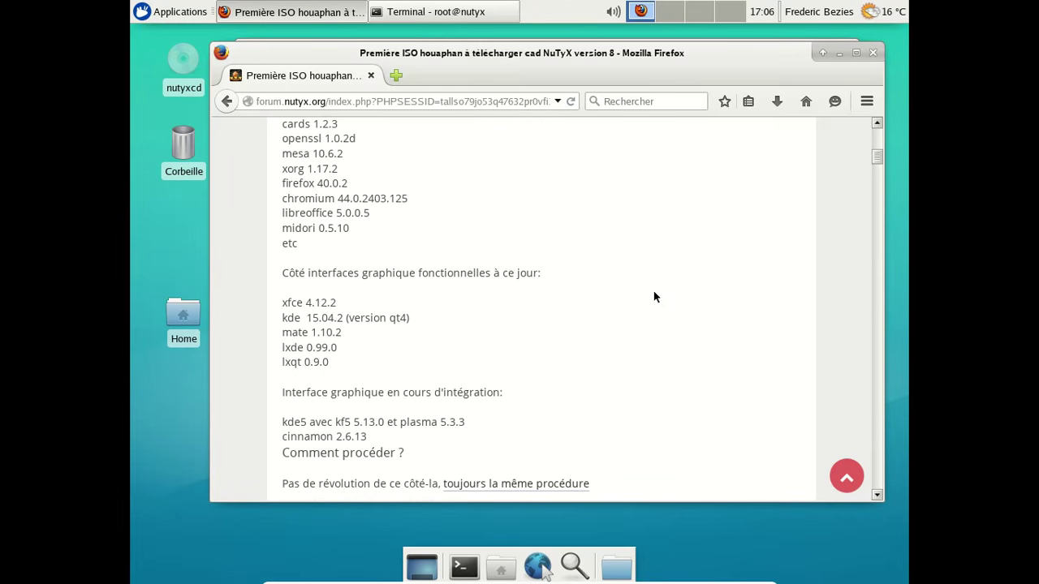
Close the browser and search the package repository for LibreOffice with "cards search libreoffice" in the terminal.
{"action": "left_click", "coordinate": [872, 53]}
{"action": "type", "text": "cards ins"}
{"action": "key", "text": "BackSpace"}
{"action": "key", "text": "BackSpace"}
{"action": "key", "text": "BackSpace"}
{"action": "type", "text": "search libreoffice"}
{"action": "key", "text": "Return"}
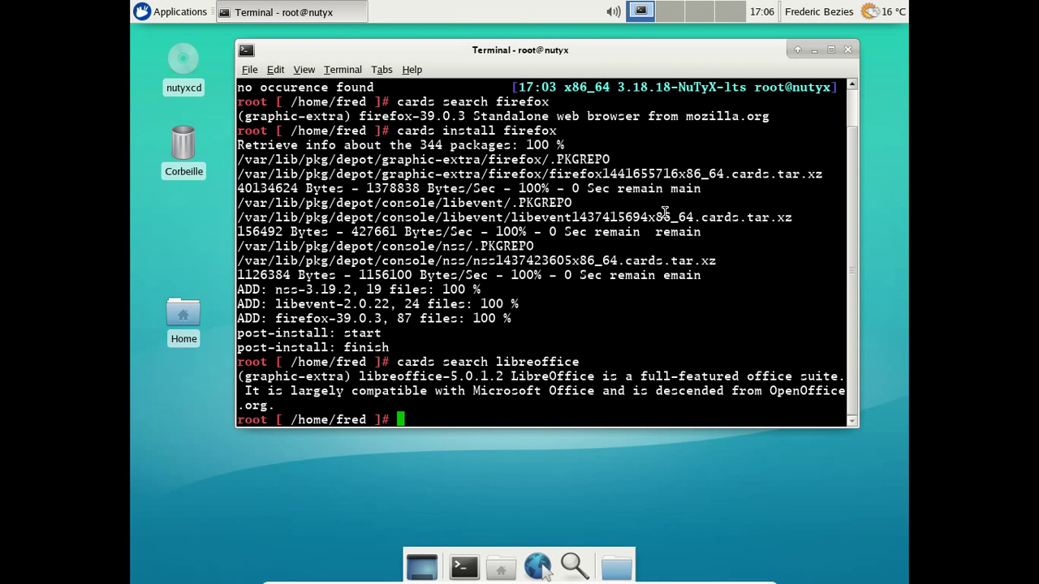
Install LibreOffice as root with "cards install libreoffice".
{"action": "type", "text": "cards instal"}
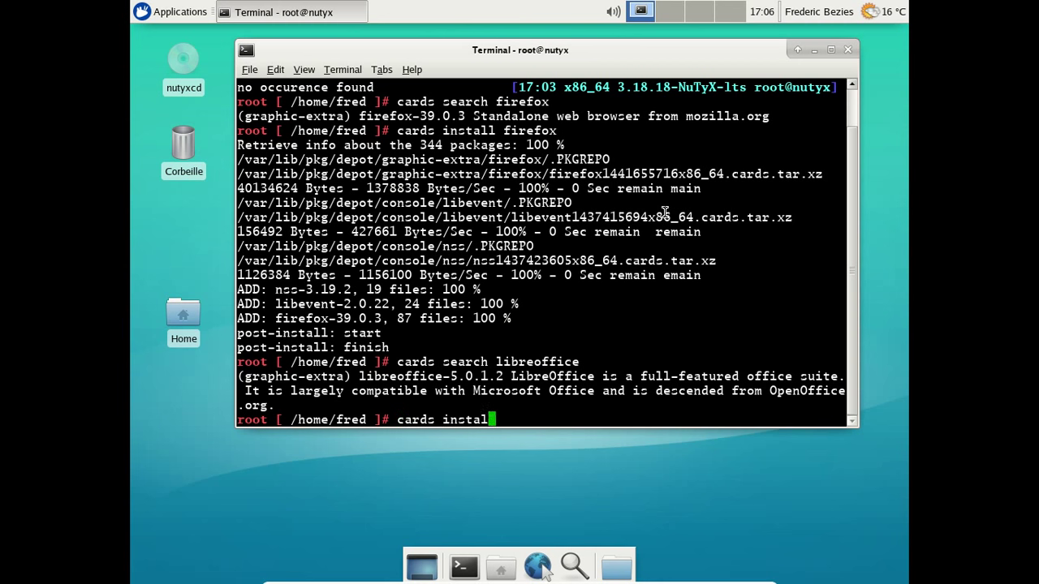
{"action": "type", "text": "l libreoffice"}
{"action": "key", "text": "Return"}
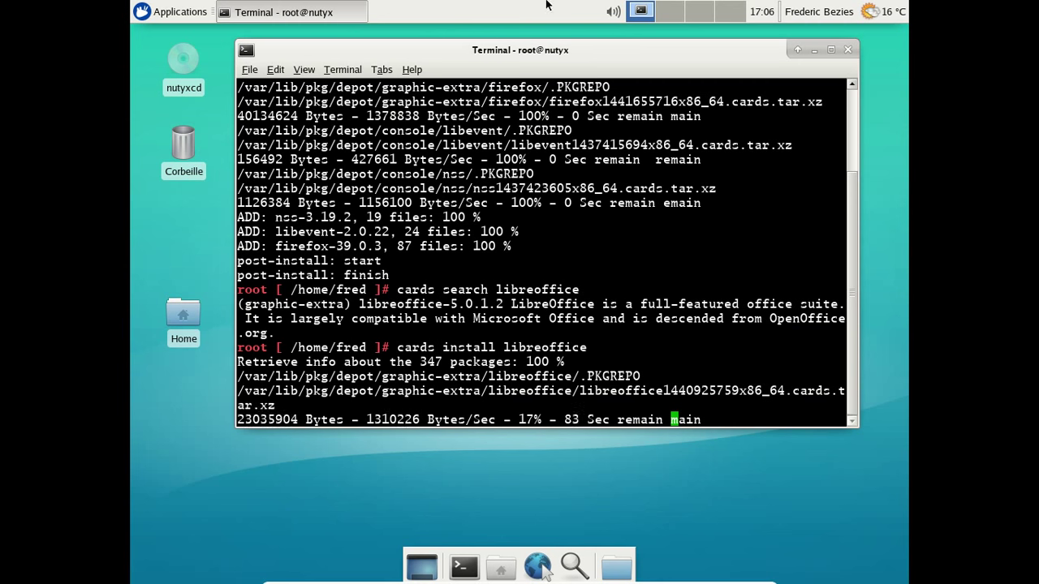
Open the Midori browser, close its Appel rapide tab and try to trust the duckduckgo.com certificate.
{"action": "left_click", "coordinate": [172, 11]}
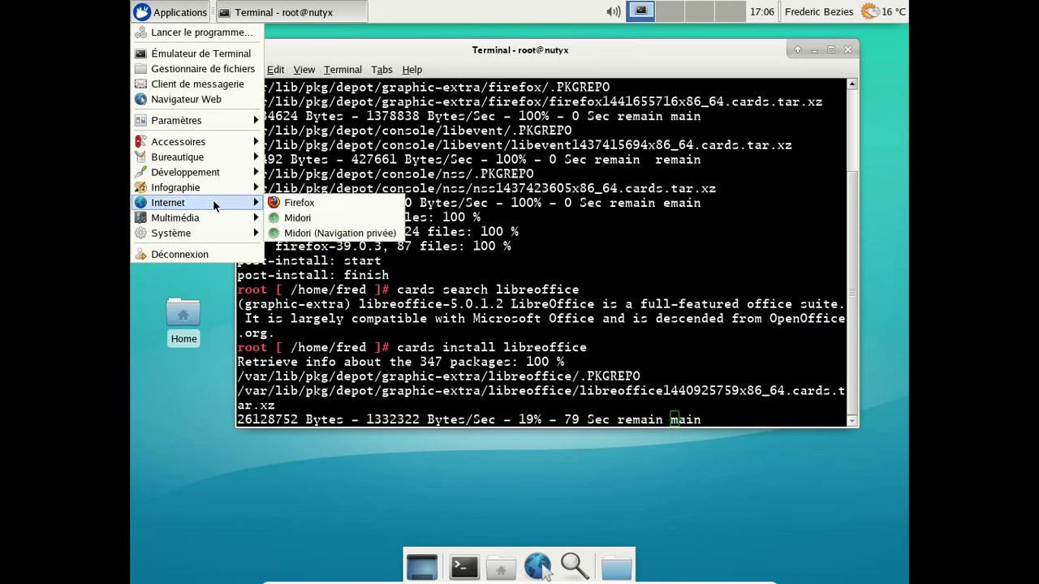
{"action": "mouse_move", "coordinate": [207, 206]}
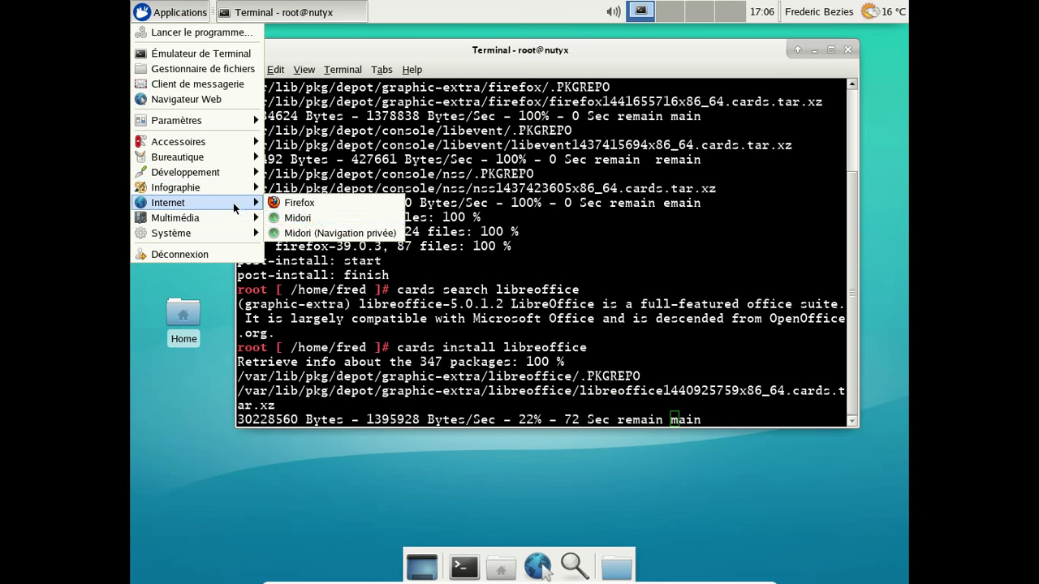
{"action": "left_click", "coordinate": [308, 215]}
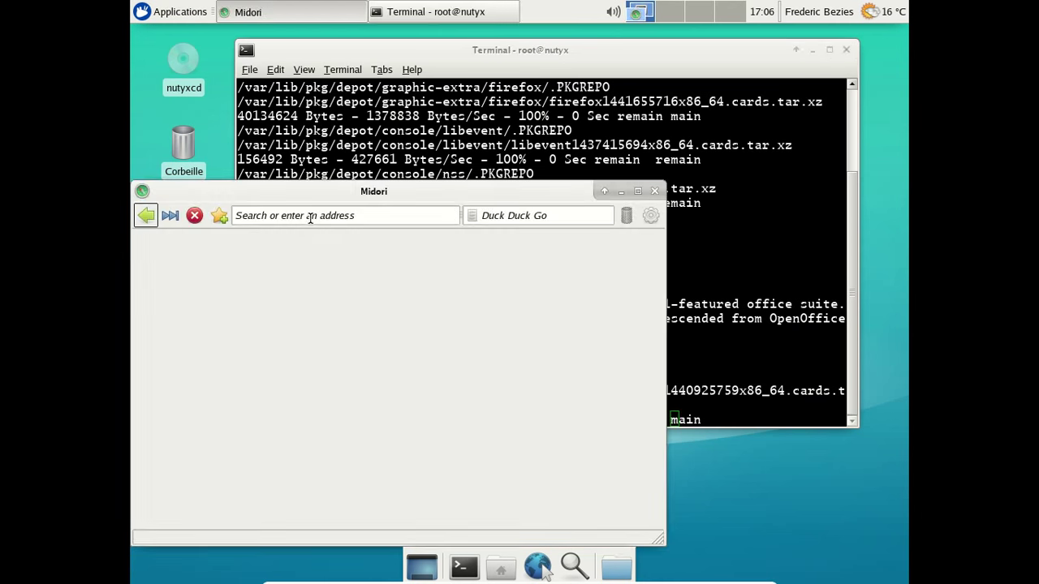
{"action": "left_click_drag", "start_coordinate": [302, 196], "coordinate": [364, 106]}
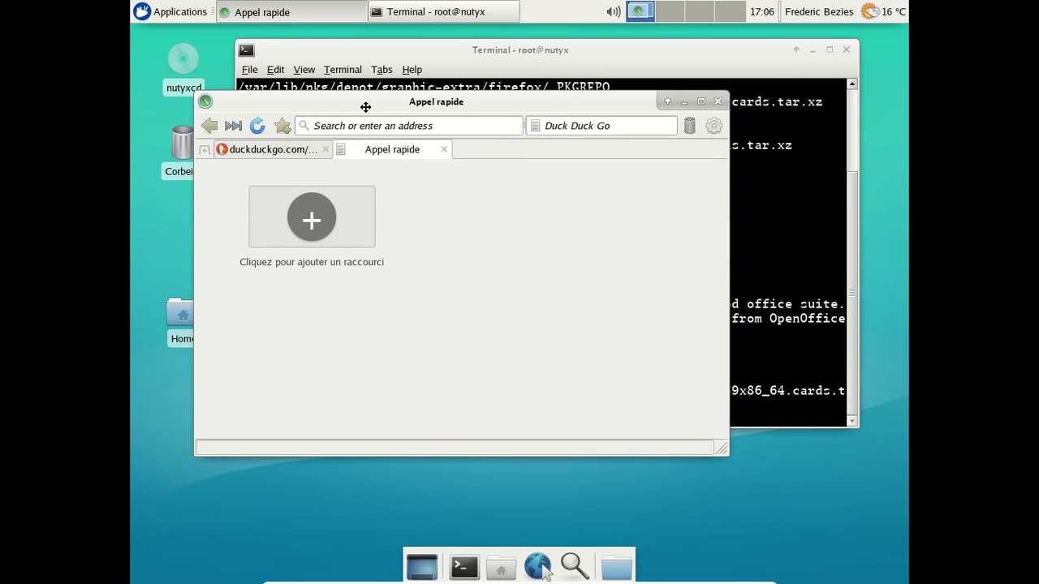
{"action": "left_click", "coordinate": [440, 144]}
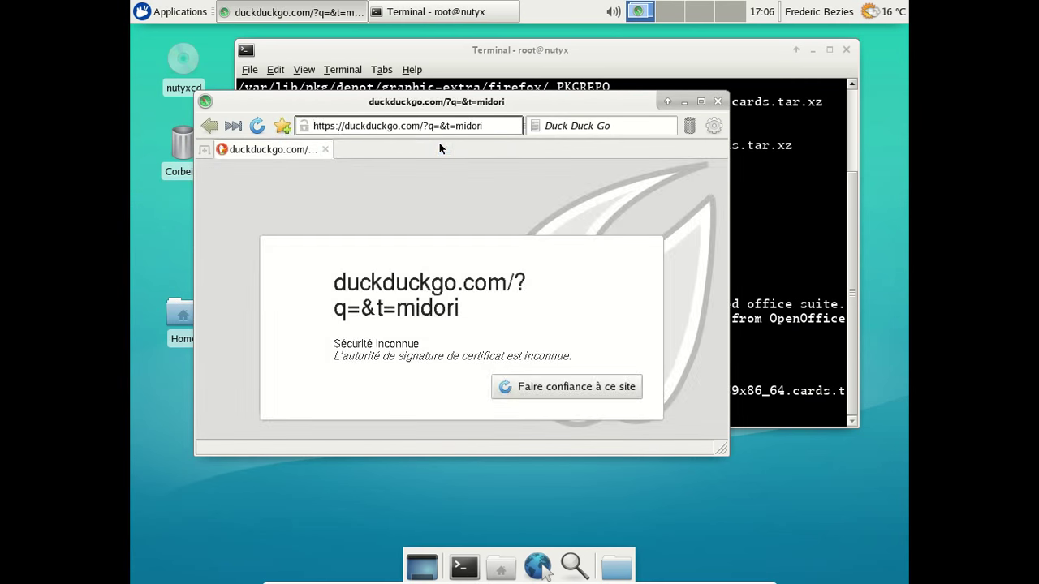
{"action": "left_click", "coordinate": [570, 388]}
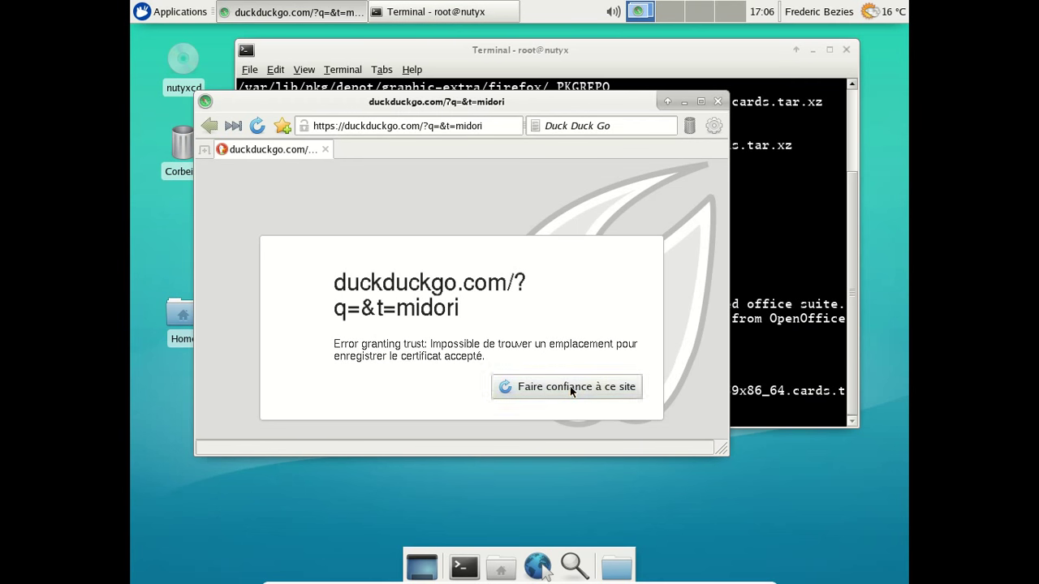
Open a new Appel rapide tab, enlarge the Midori window and close the duckduckgo.com tab.
{"action": "key", "text": "ctrl+t"}
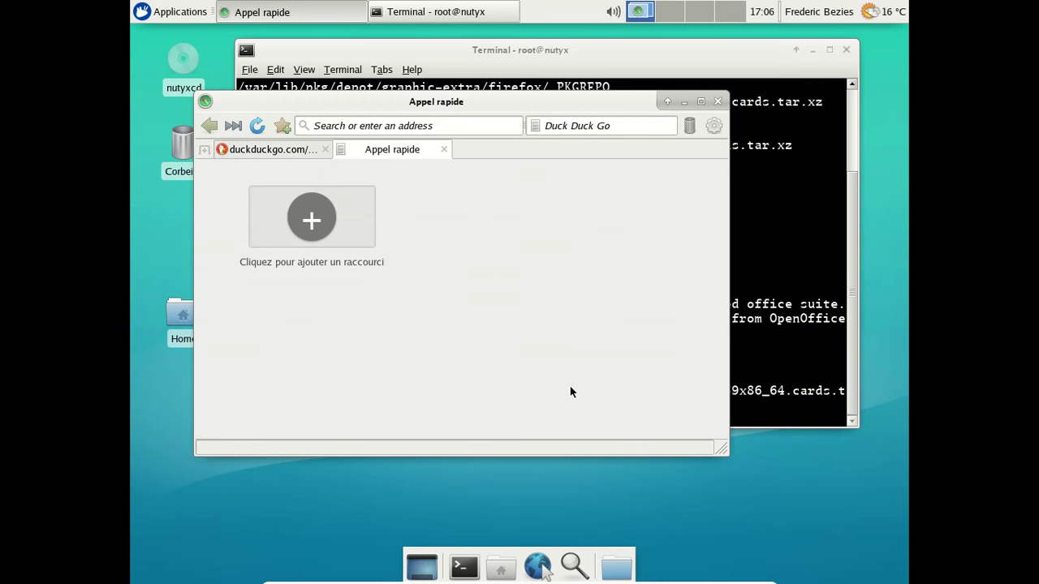
{"action": "left_click_drag", "start_coordinate": [720, 447], "coordinate": [815, 514]}
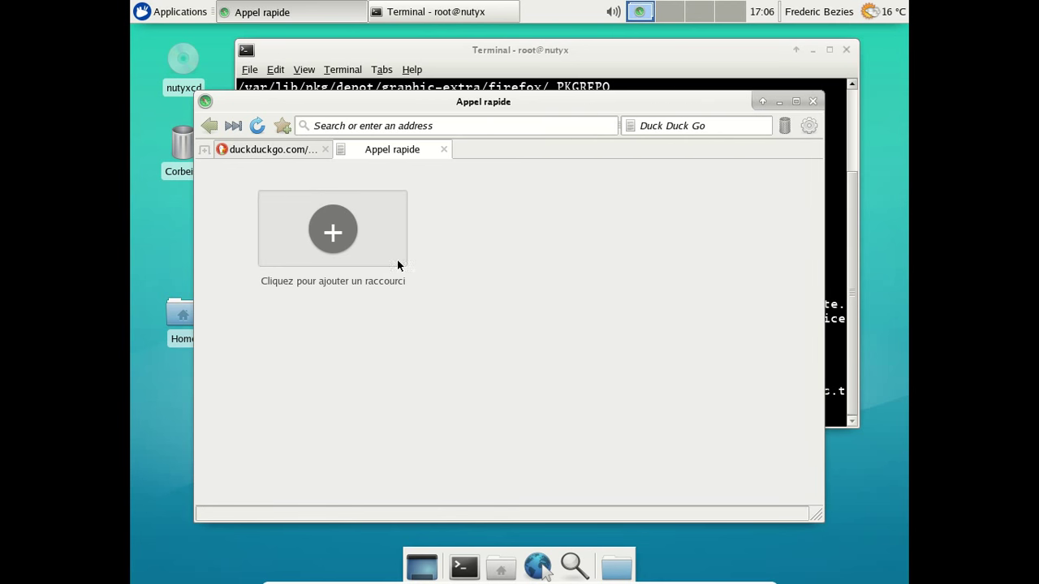
{"action": "left_click", "coordinate": [273, 150]}
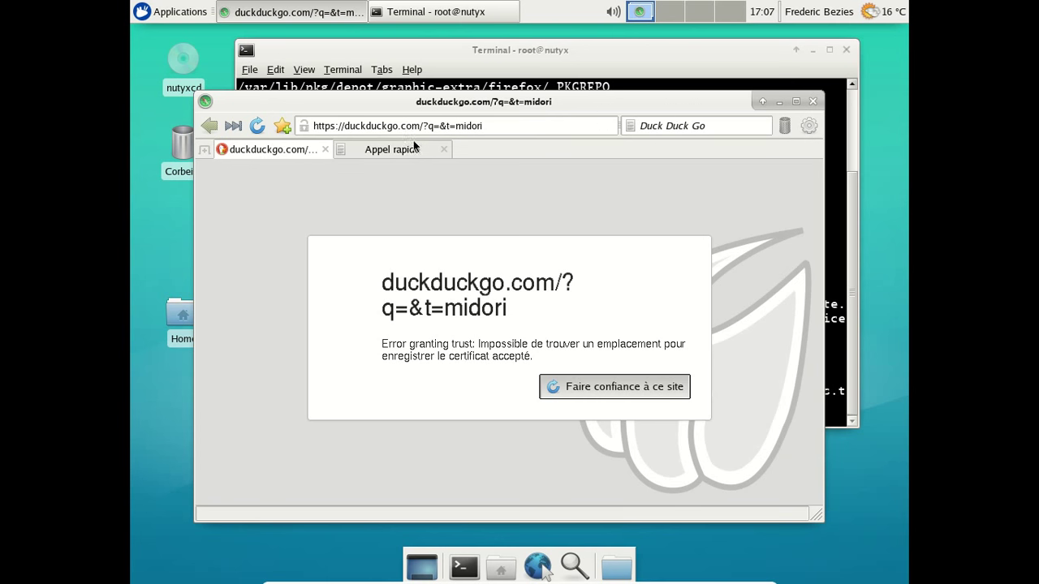
{"action": "left_click", "coordinate": [324, 150]}
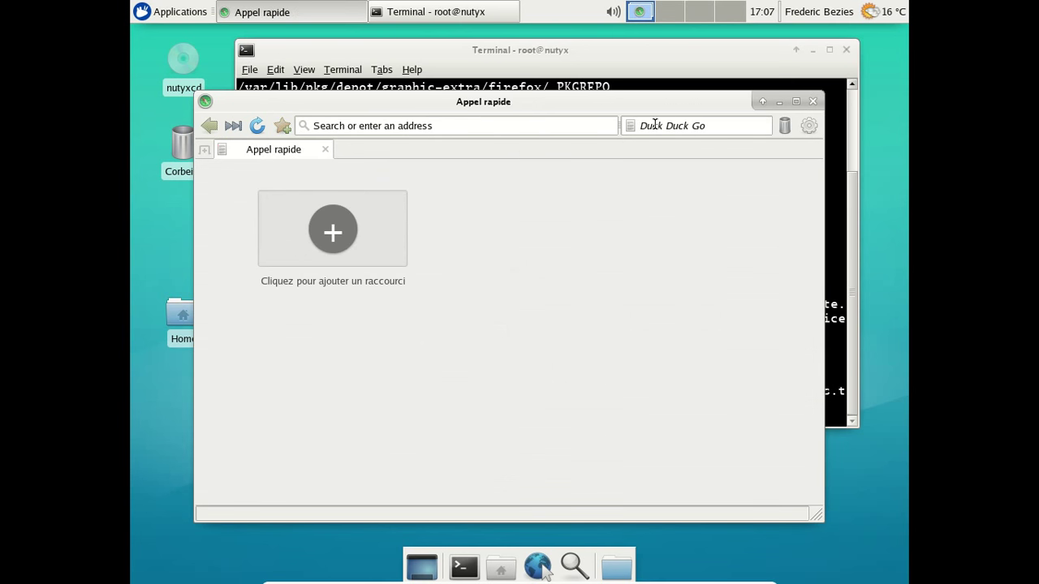
View Midori's version information in its About dialog and close the dialog.
{"action": "left_click", "coordinate": [809, 124]}
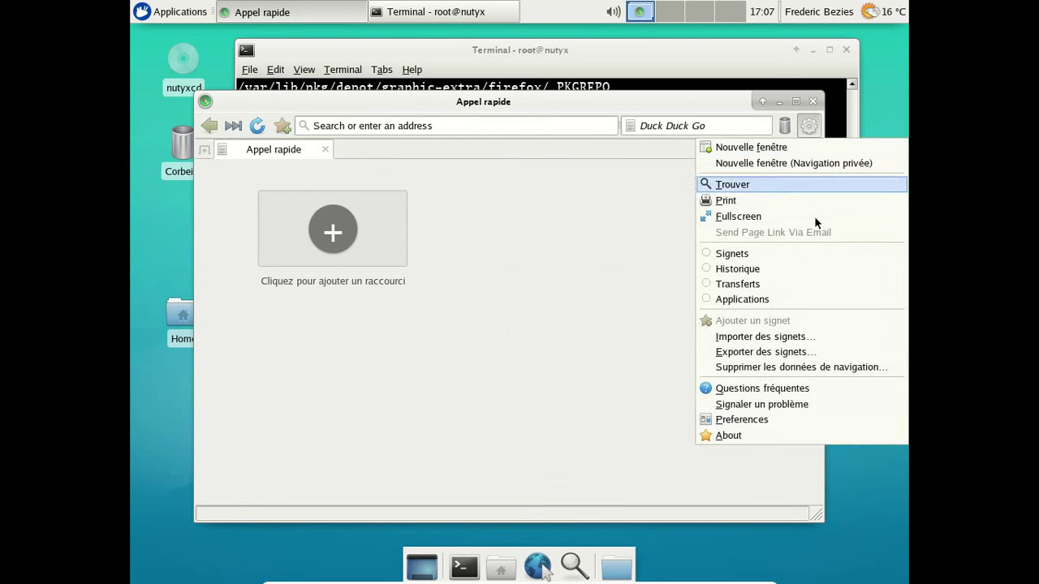
{"action": "left_click", "coordinate": [769, 435]}
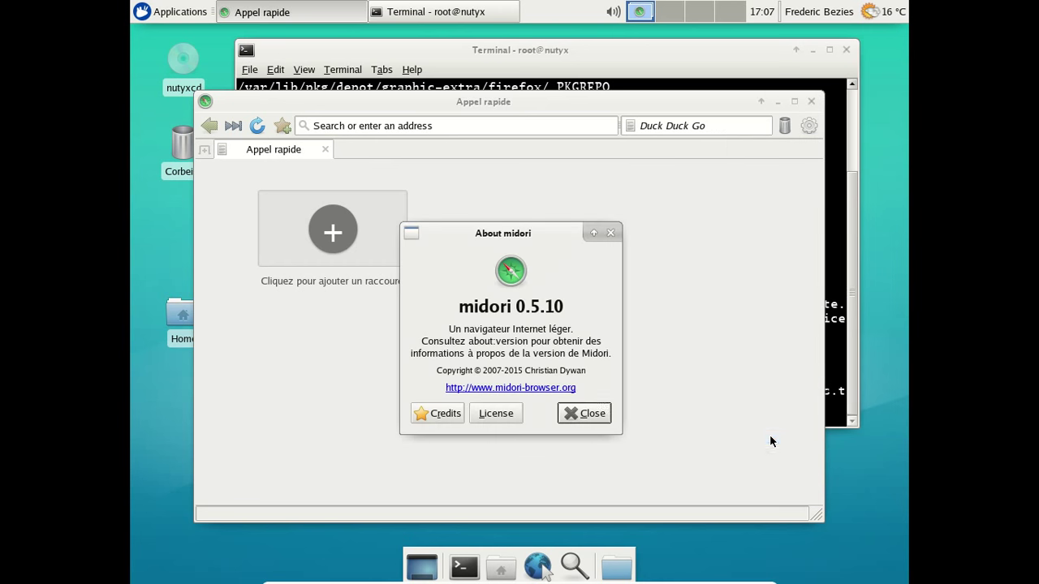
{"action": "left_click", "coordinate": [581, 415]}
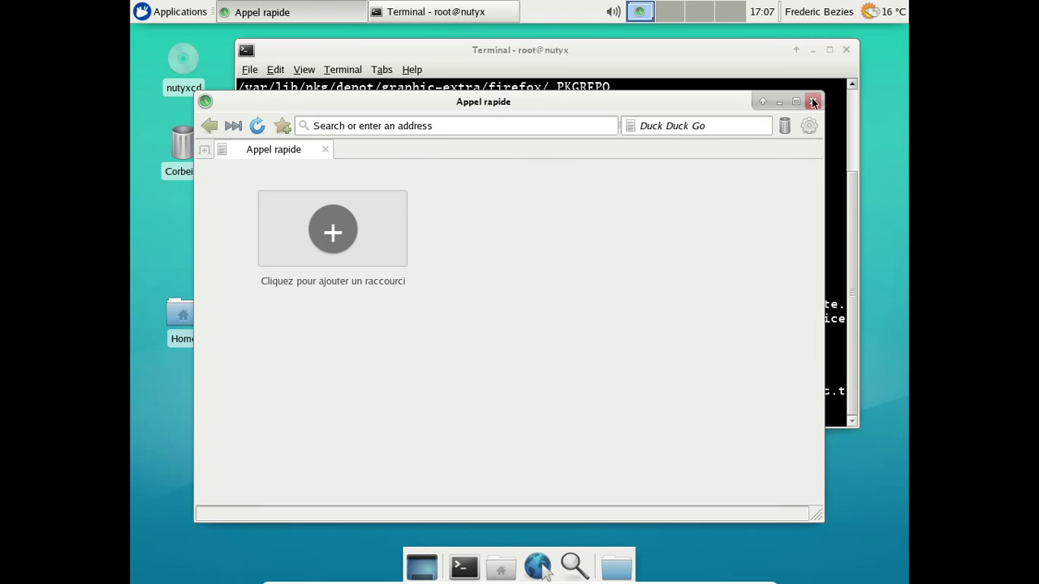
Load kernel.org in Midori.
{"action": "left_click", "coordinate": [504, 132]}
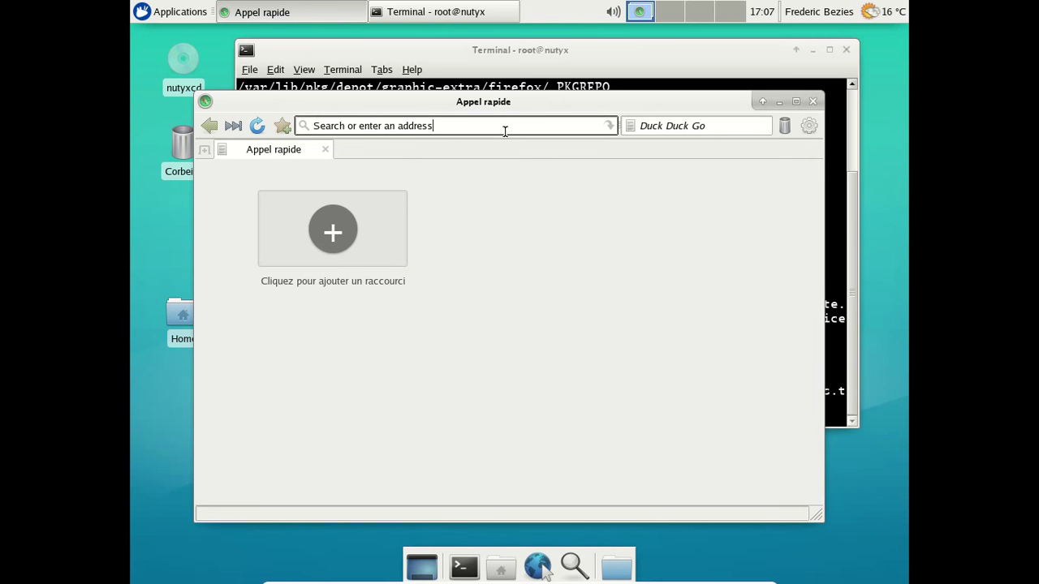
{"action": "key", "text": "ctrl+a"}
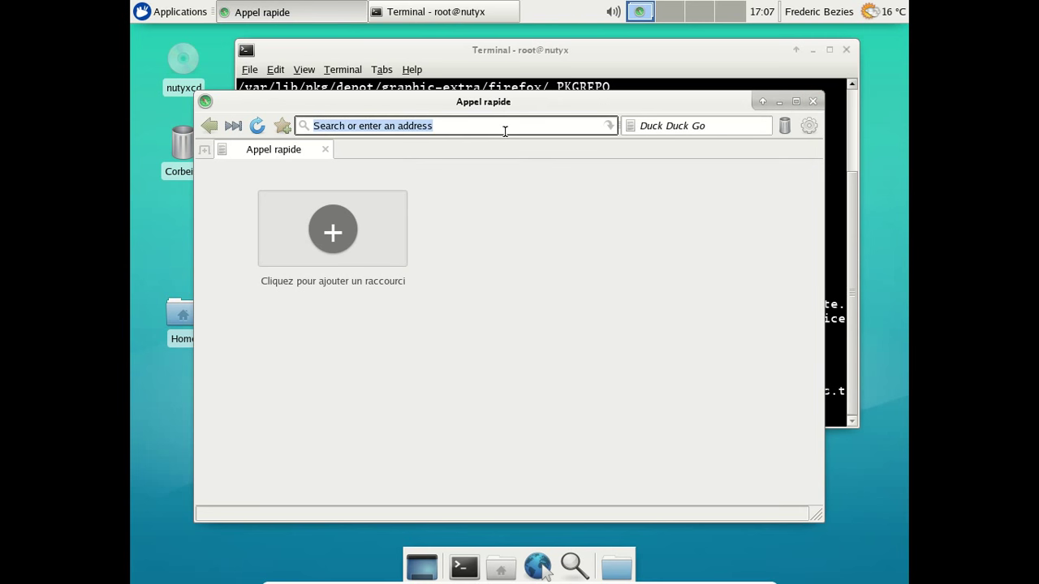
{"action": "type", "text": "linux"}
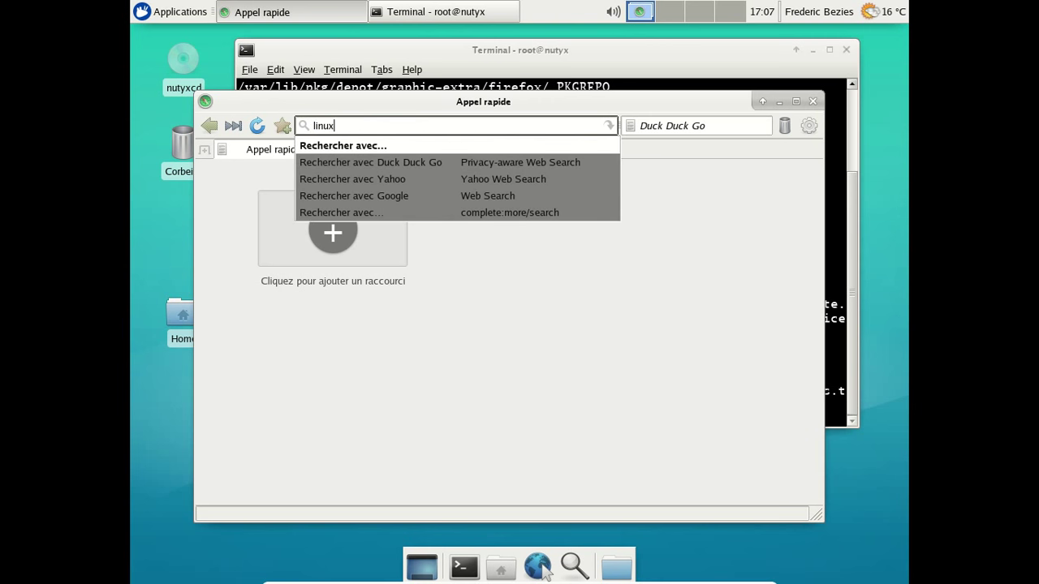
{"action": "type", "text": ".or"}
{"action": "key", "text": "BackSpace"}
{"action": "key", "text": "BackSpace"}
{"action": "key", "text": "BackSpace"}
{"action": "key", "text": "BackSpace"}
{"action": "key", "text": "BackSpace"}
{"action": "key", "text": "BackSpace"}
{"action": "key", "text": "BackSpace"}
{"action": "key", "text": "BackSpace"}
{"action": "type", "text": "kernel.org"}
{"action": "key", "text": "Return"}
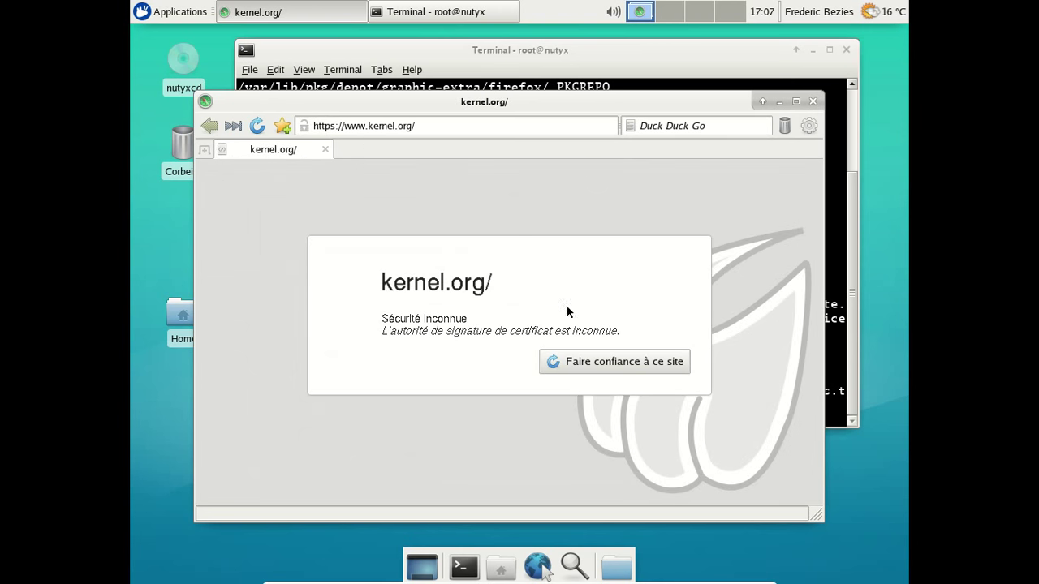
Try to trust the kernel.org certificate and close Midori.
{"action": "left_click", "coordinate": [593, 355]}
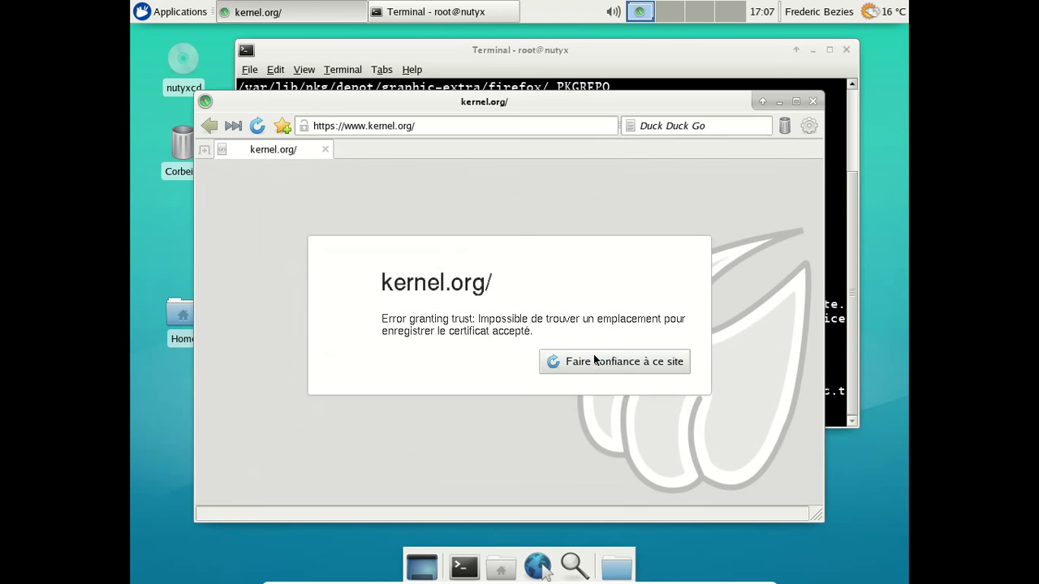
{"action": "key", "text": "ctrl+t"}
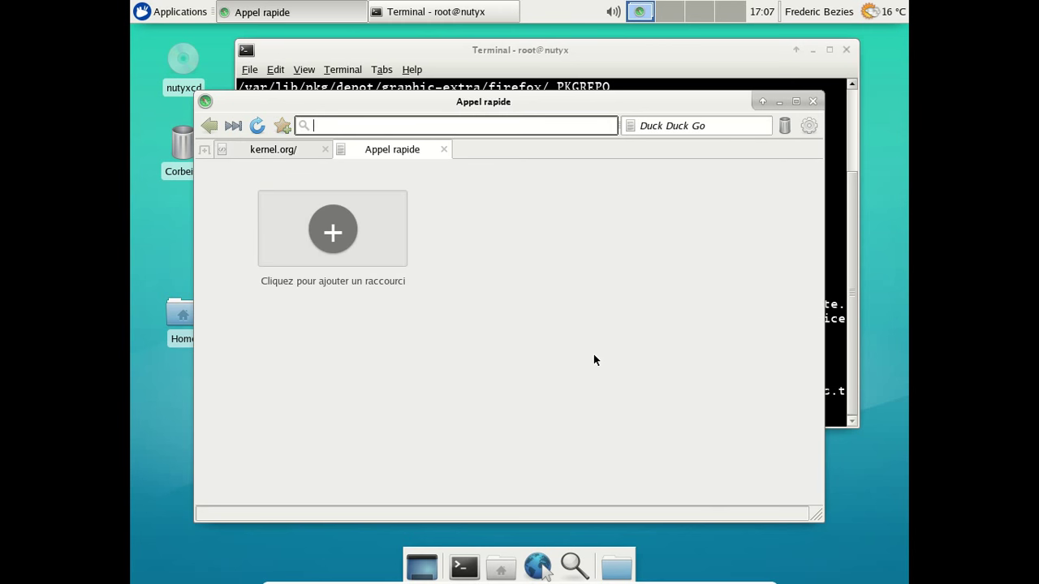
{"action": "left_click", "coordinate": [281, 157]}
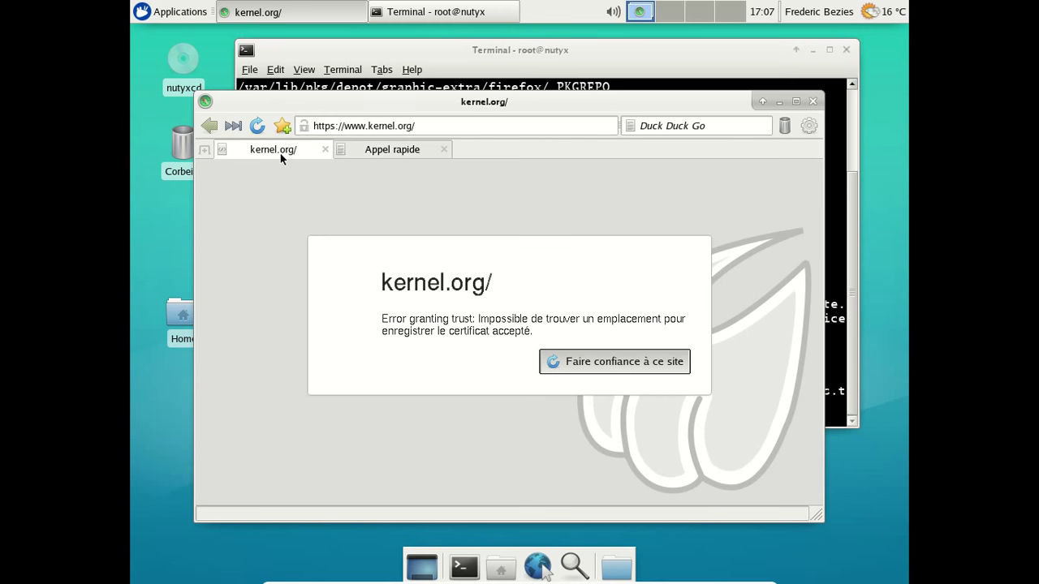
{"action": "left_click", "coordinate": [812, 100]}
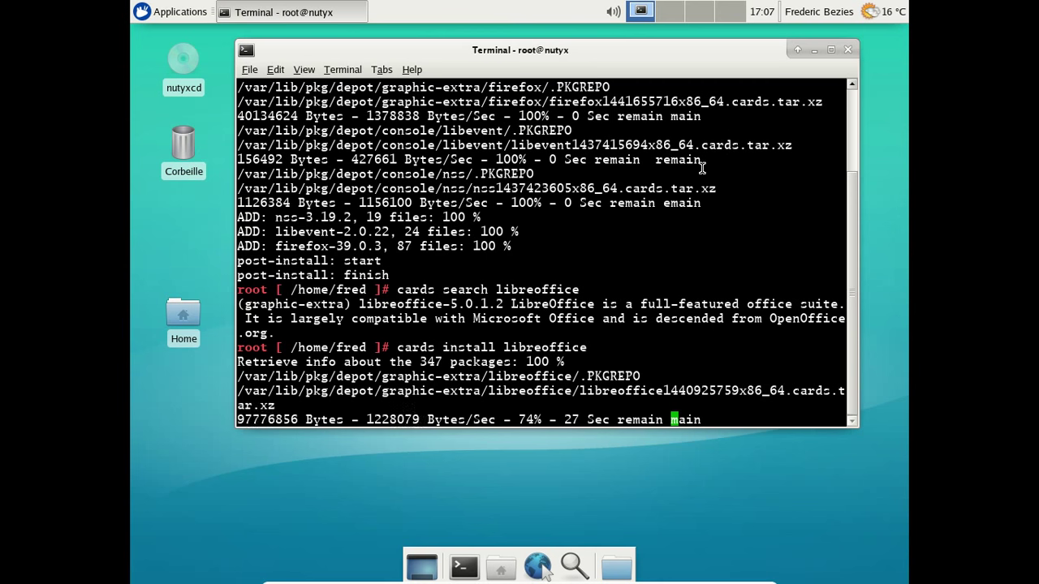
Launch Firefox, move its window clear of the screen edge and load kernel.org.
{"action": "left_click", "coordinate": [172, 12]}
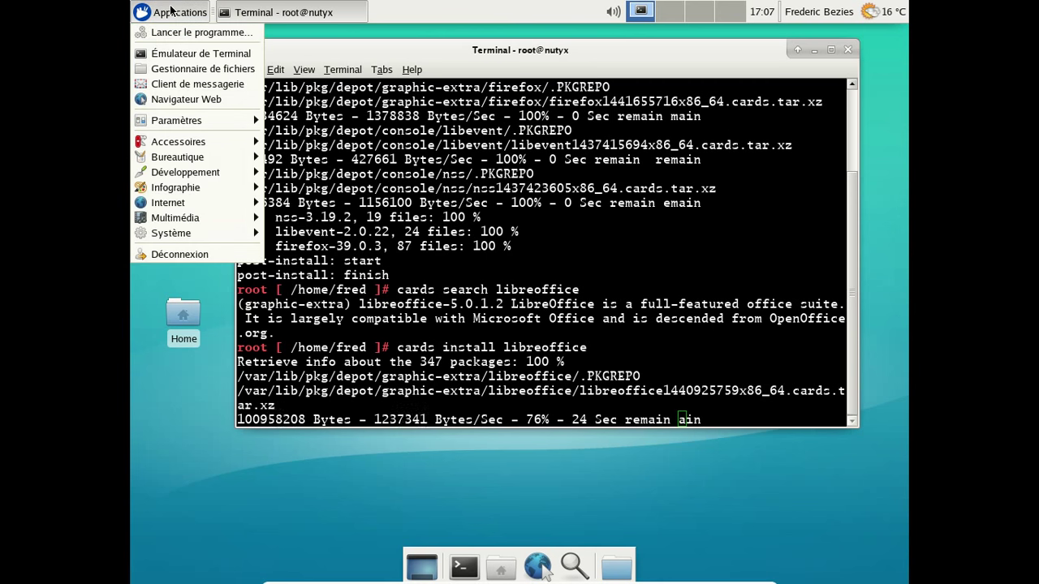
{"action": "mouse_move", "coordinate": [203, 202]}
{"action": "left_click", "coordinate": [320, 205]}
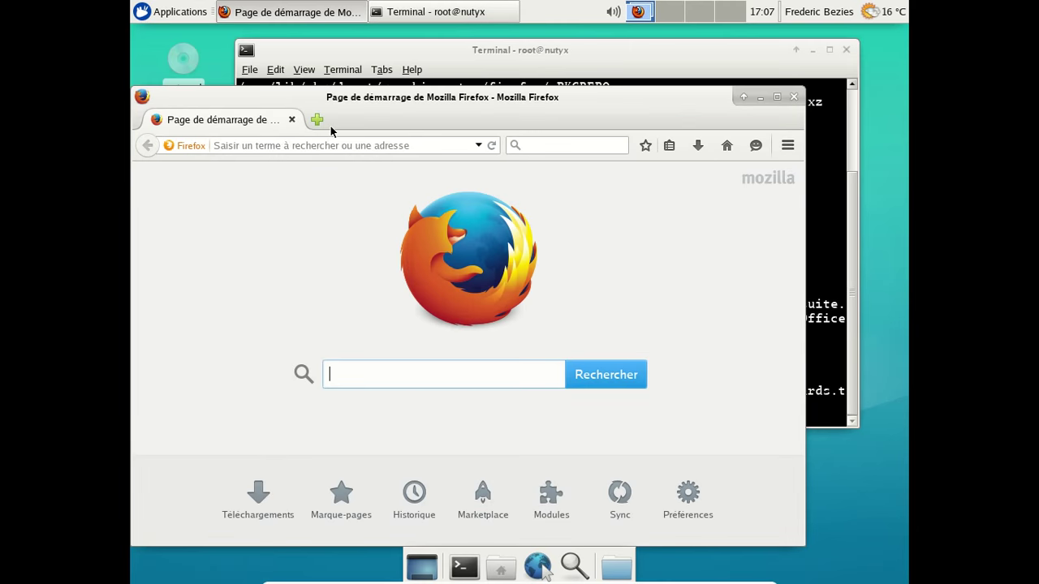
{"action": "left_click_drag", "start_coordinate": [330, 126], "coordinate": [418, 81]}
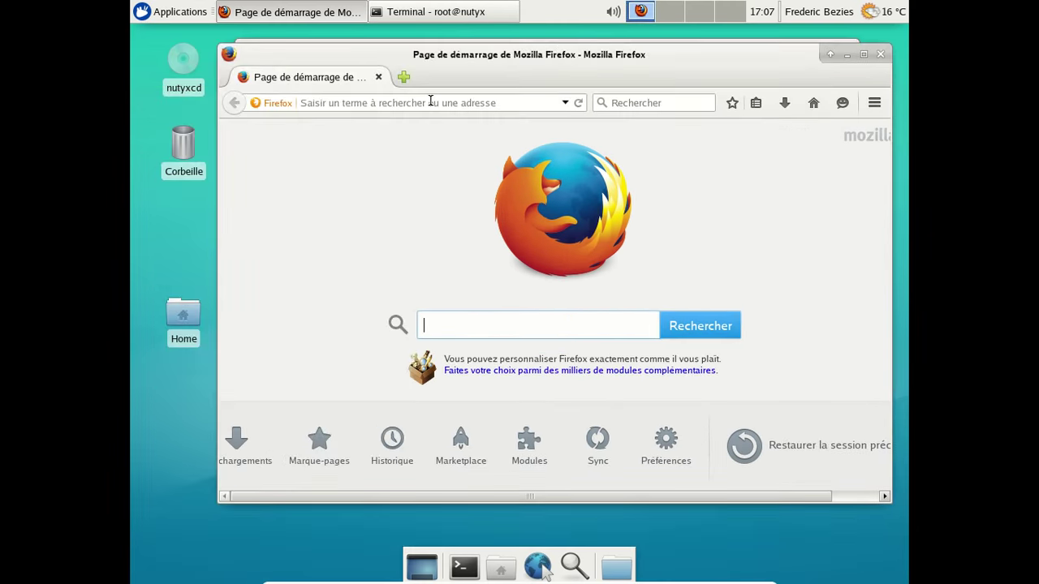
{"action": "left_click", "coordinate": [431, 103]}
{"action": "type", "text": "kernel.org"}
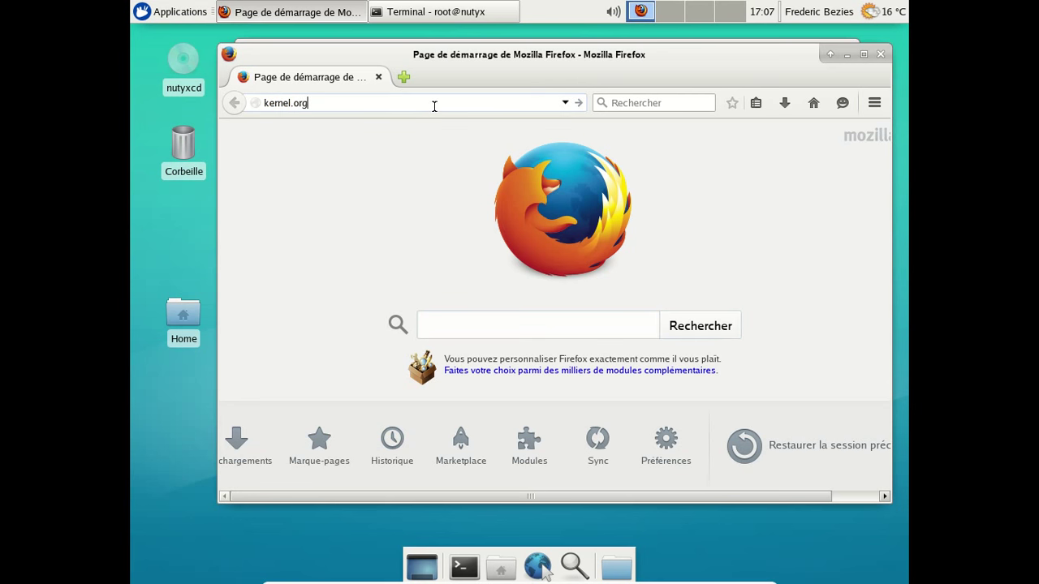
{"action": "key", "text": "Return"}
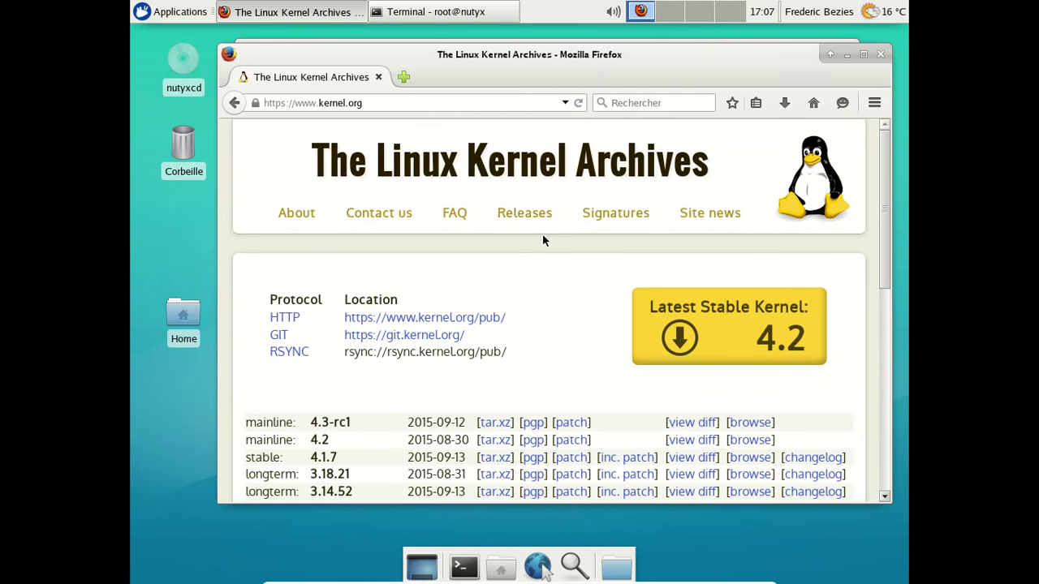
Check the progress of the LibreOffice installation in the terminal and close the Firefox window showing kernel.org.
{"action": "left_click", "coordinate": [467, 13]}
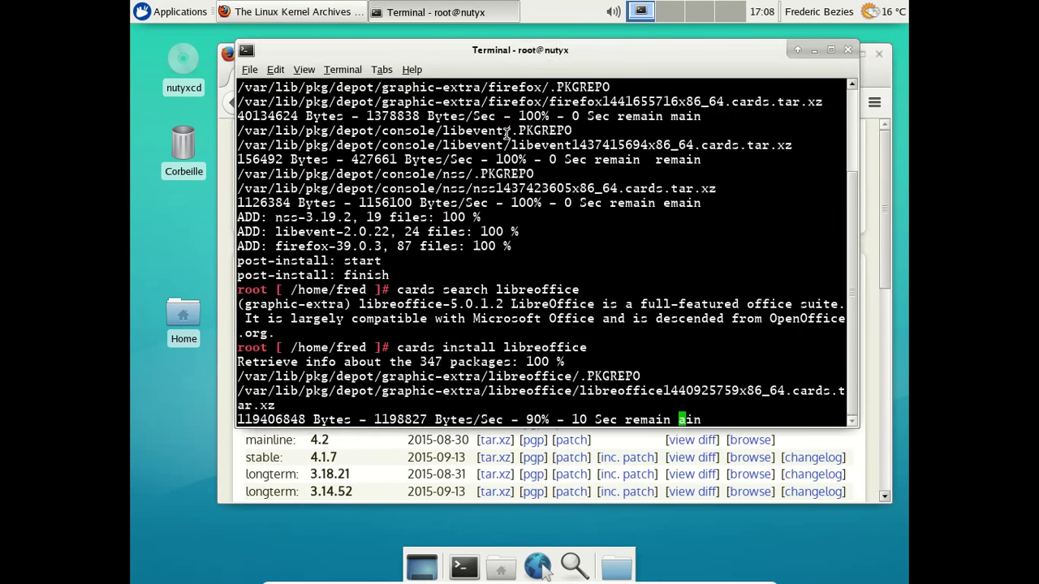
{"action": "key", "text": "ctrl+shift+t"}
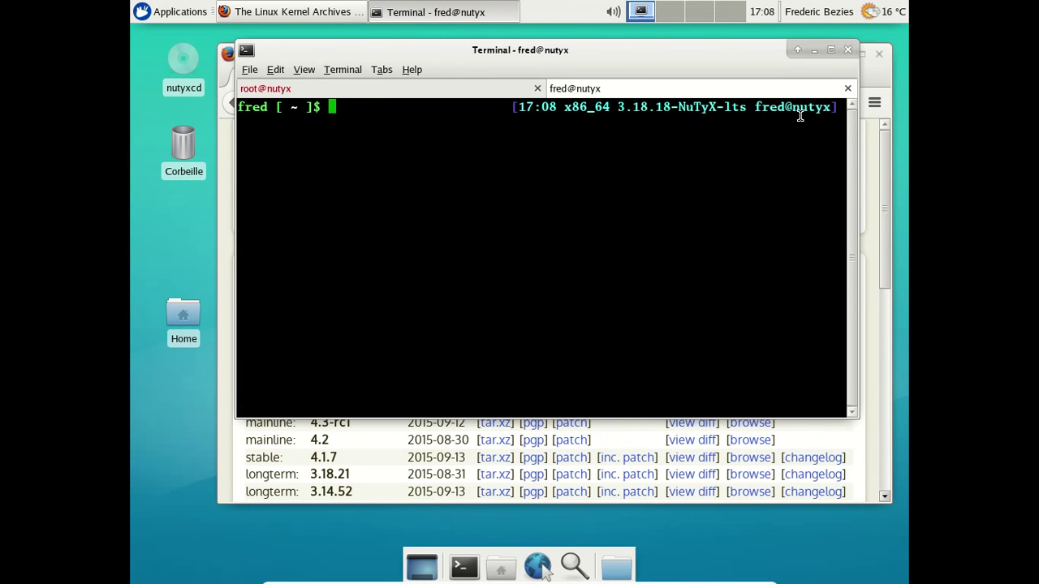
{"action": "left_click", "coordinate": [847, 88]}
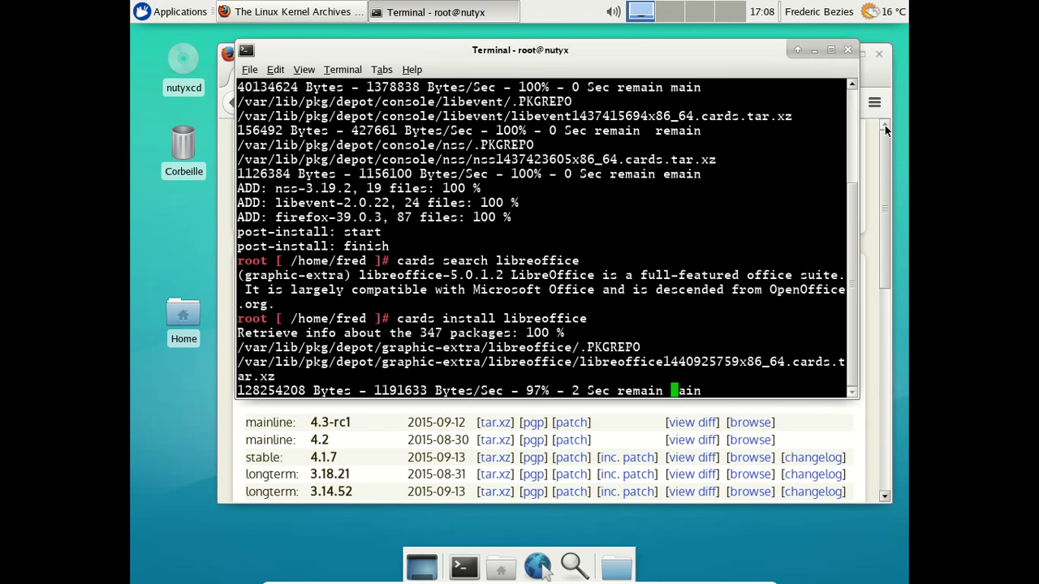
{"action": "left_click", "coordinate": [877, 140]}
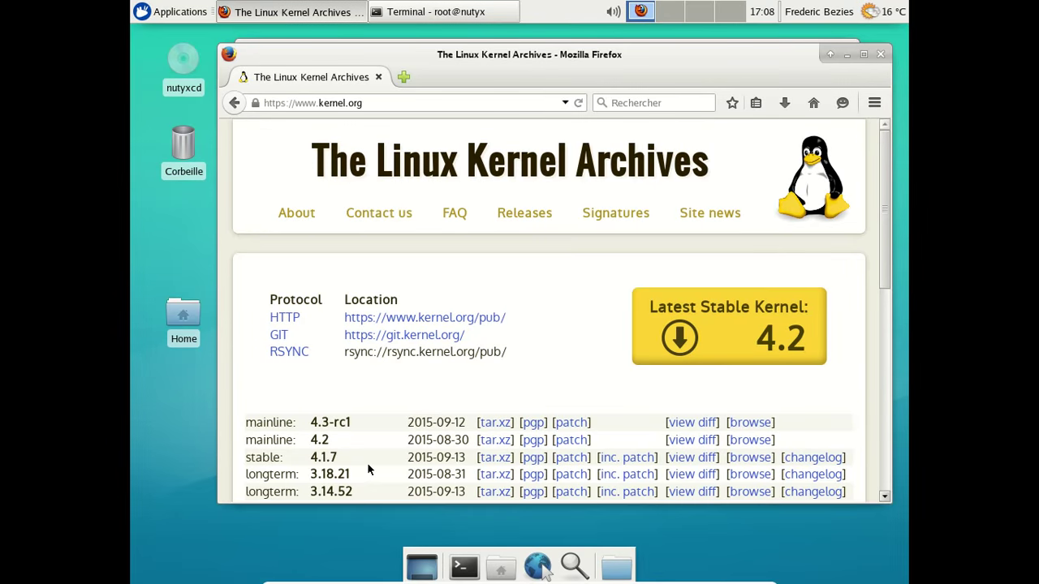
{"action": "left_click", "coordinate": [880, 55]}
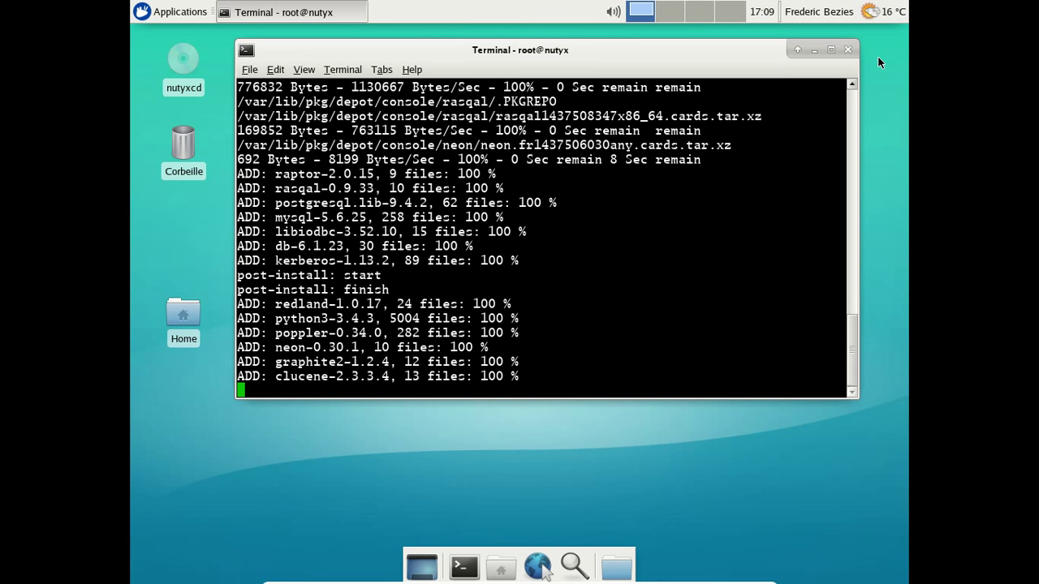
{"action": "left_click", "coordinate": [194, 11]}
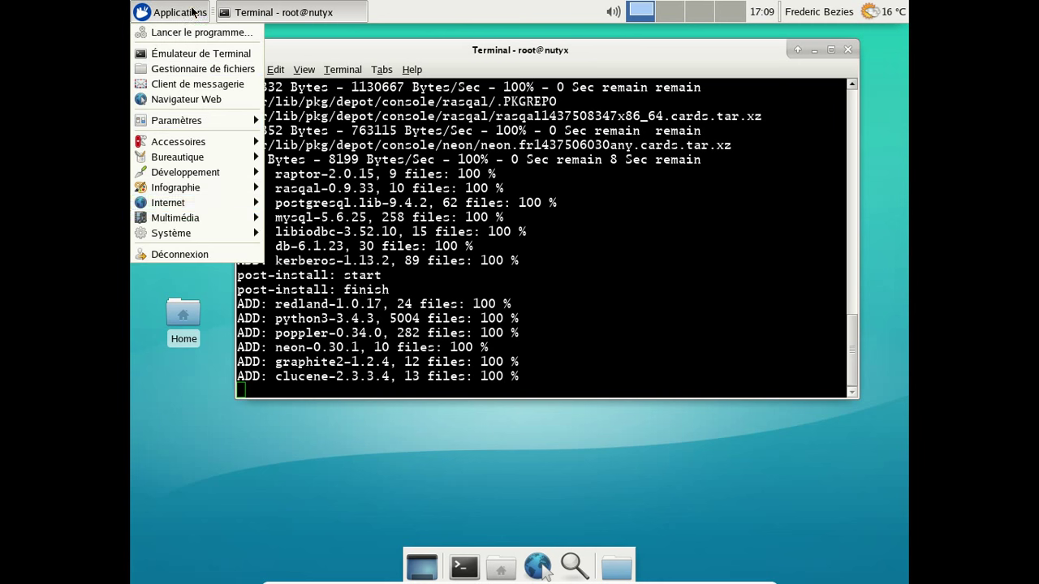
{"action": "mouse_move", "coordinate": [216, 221]}
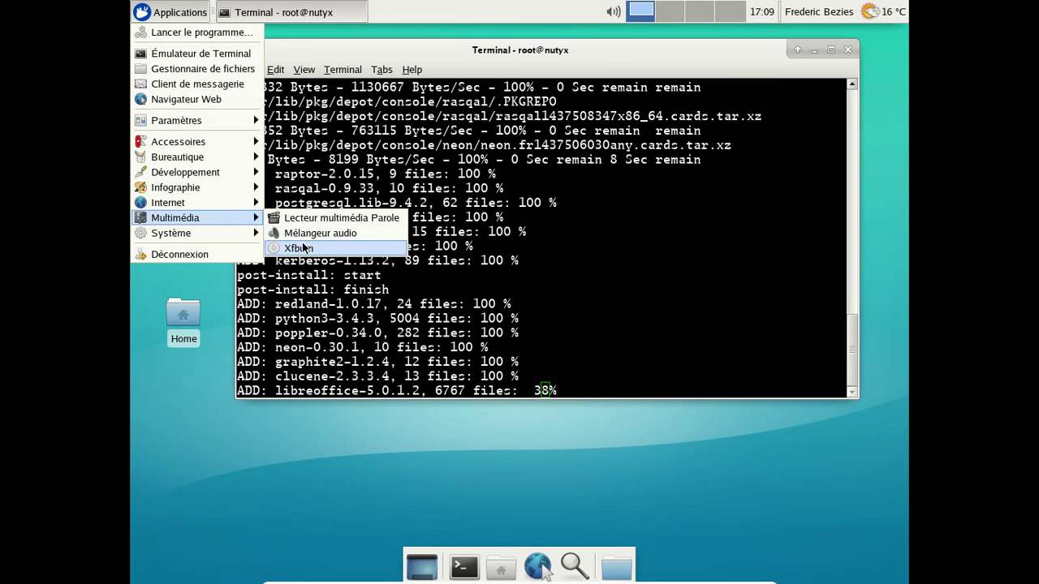
{"action": "mouse_move", "coordinate": [206, 191]}
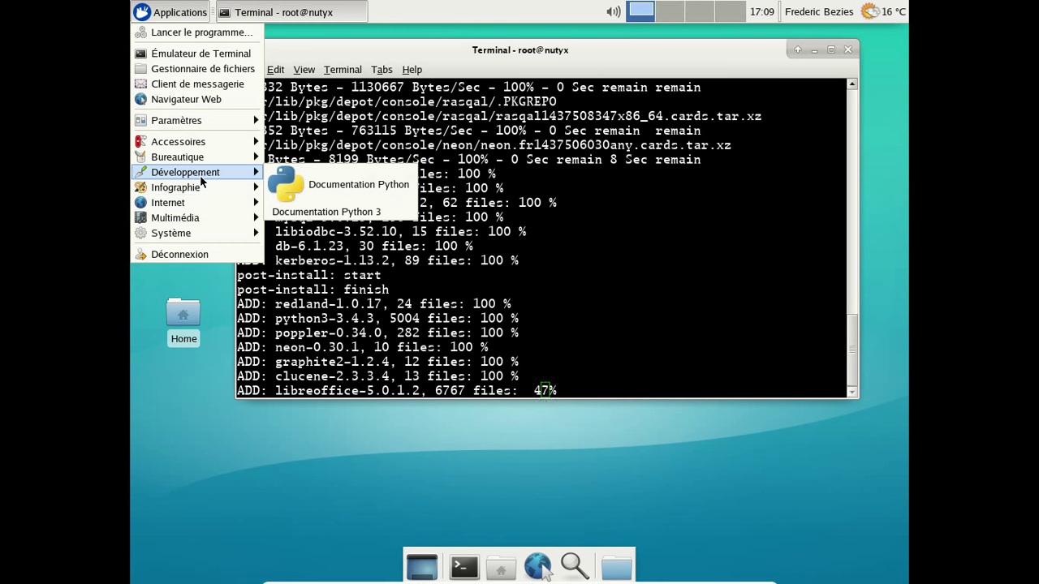
{"action": "mouse_move", "coordinate": [192, 146]}
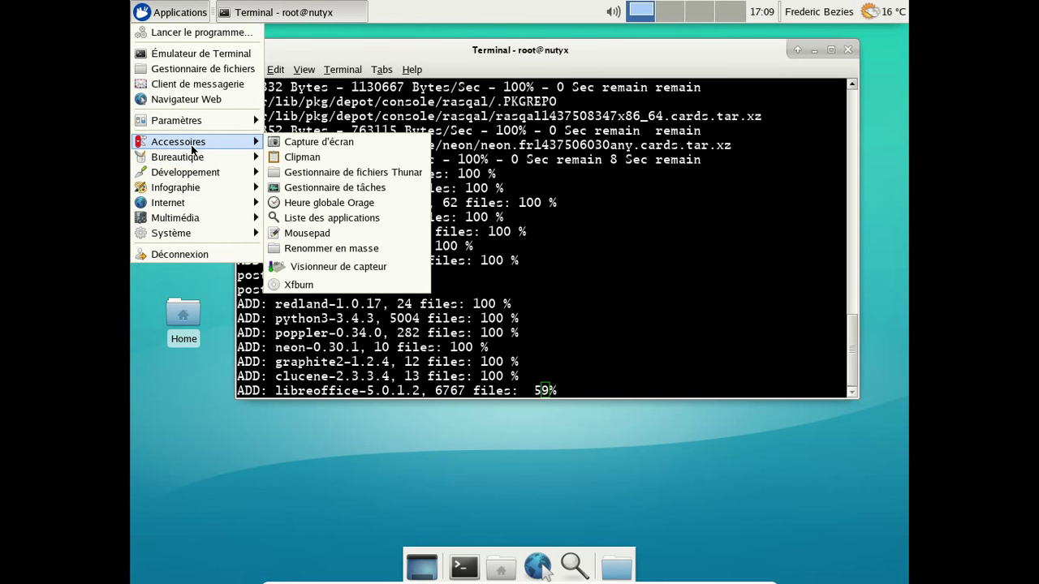
{"action": "left_click", "coordinate": [567, 202]}
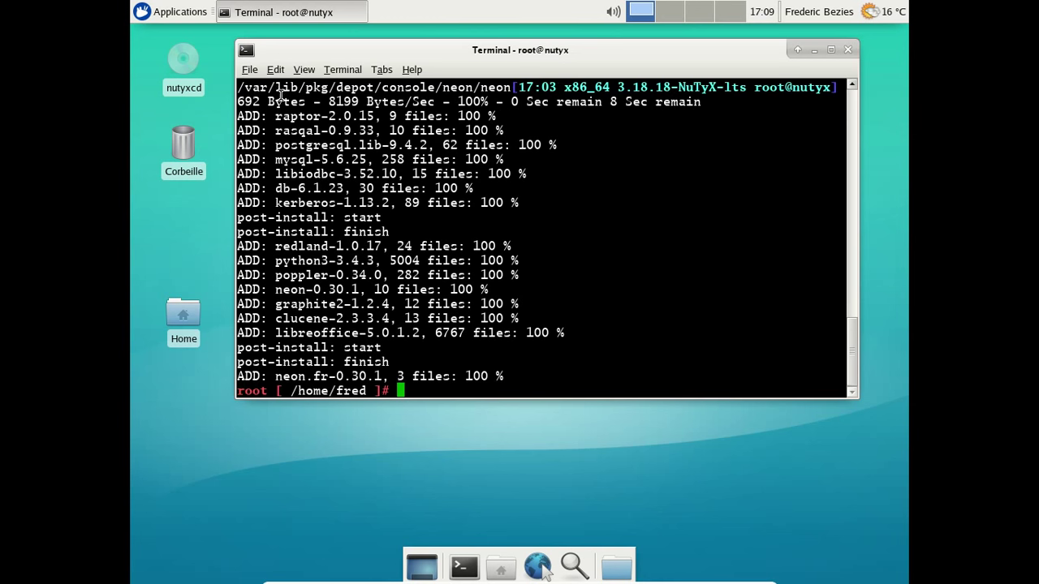
Launch LibreOffice Writer from the installed office applications.
{"action": "left_click", "coordinate": [172, 11]}
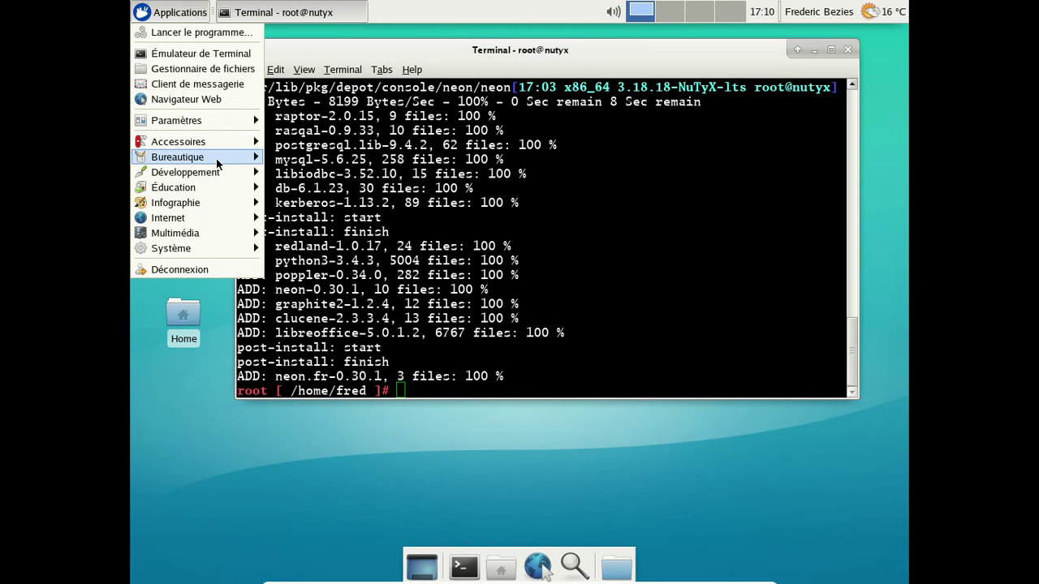
{"action": "mouse_move", "coordinate": [216, 158]}
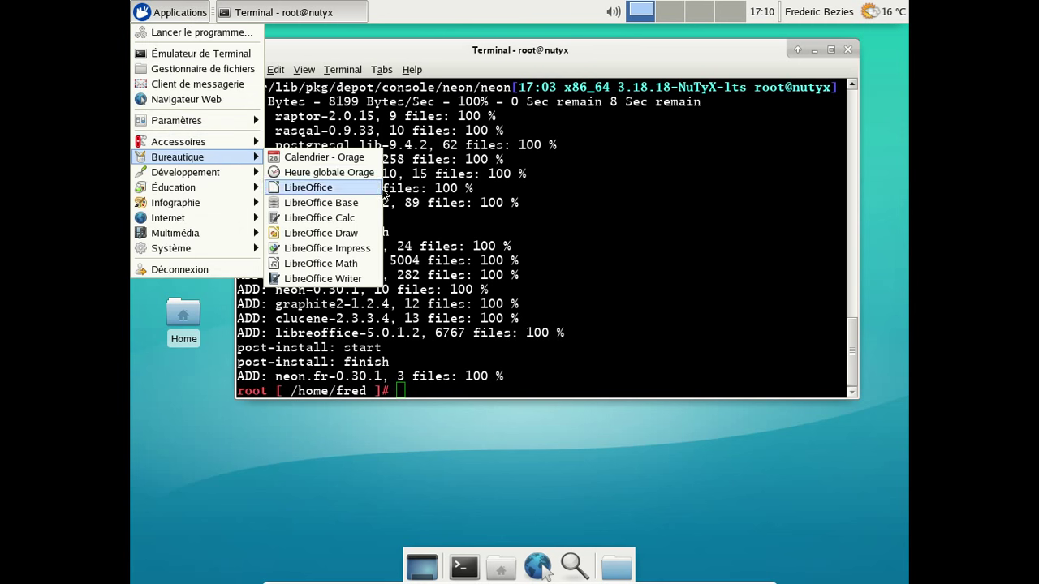
{"action": "left_click", "coordinate": [362, 282]}
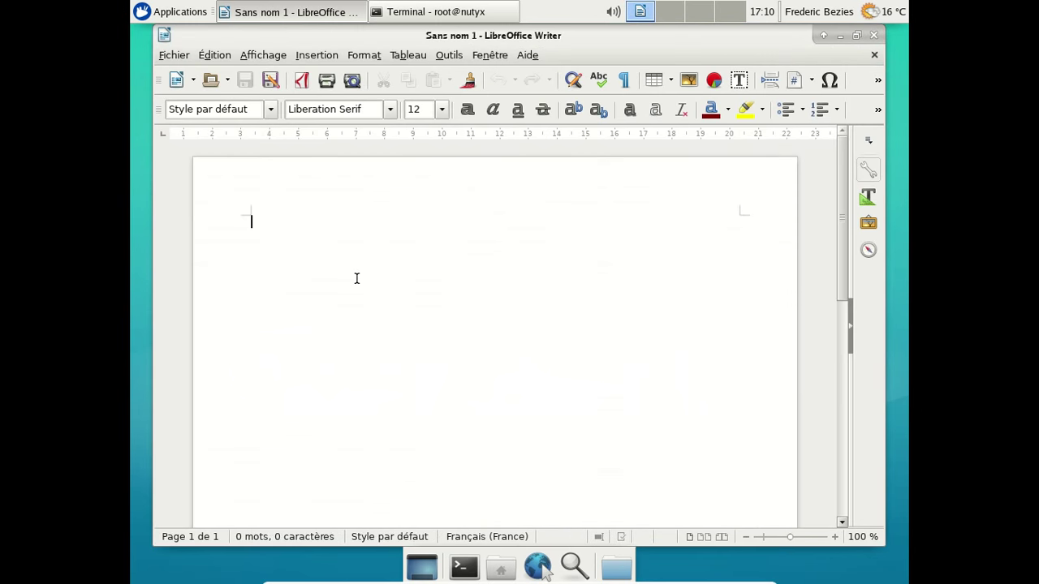
View the LibreOffice version information, dismiss it and close Writer.
{"action": "left_click", "coordinate": [526, 57]}
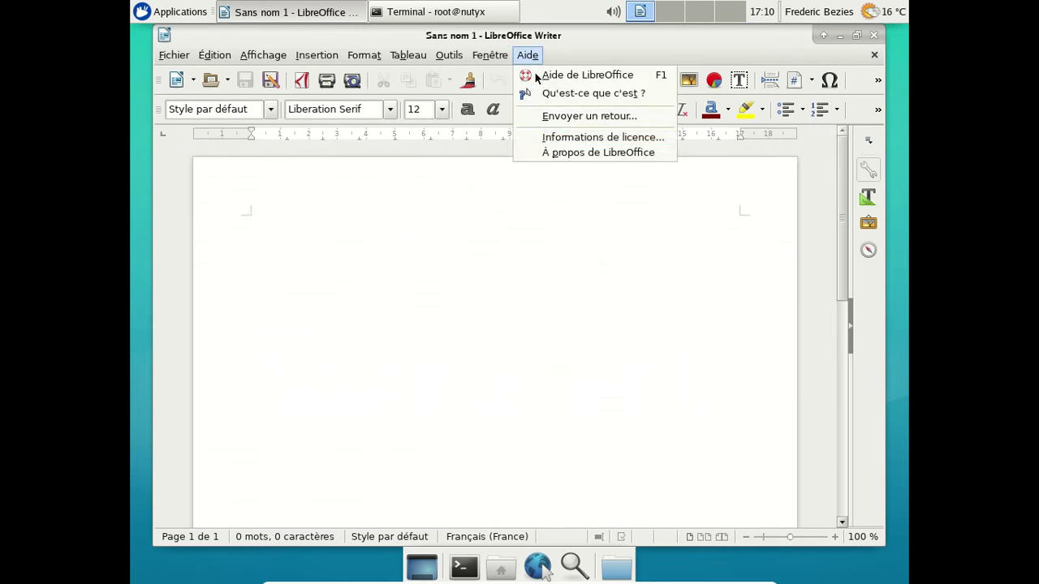
{"action": "left_click", "coordinate": [557, 153]}
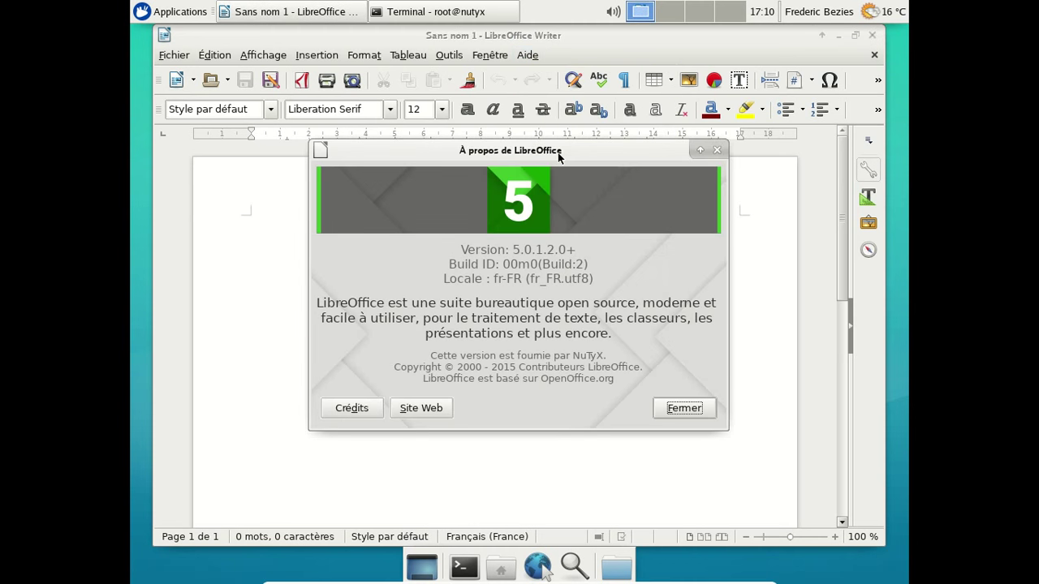
{"action": "left_click", "coordinate": [704, 412]}
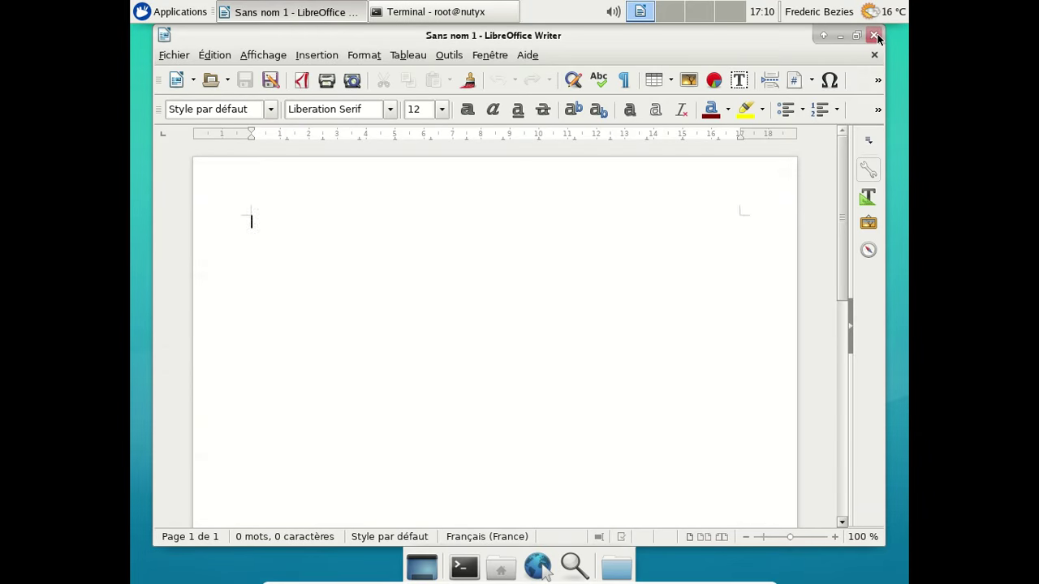
{"action": "left_click", "coordinate": [874, 35]}
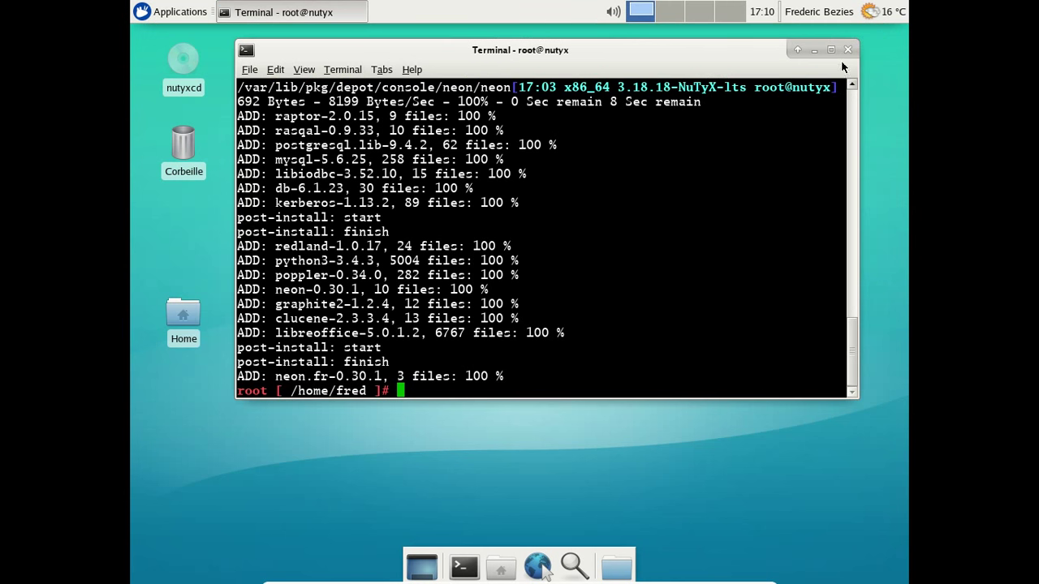
{"action": "left_click", "coordinate": [142, 9]}
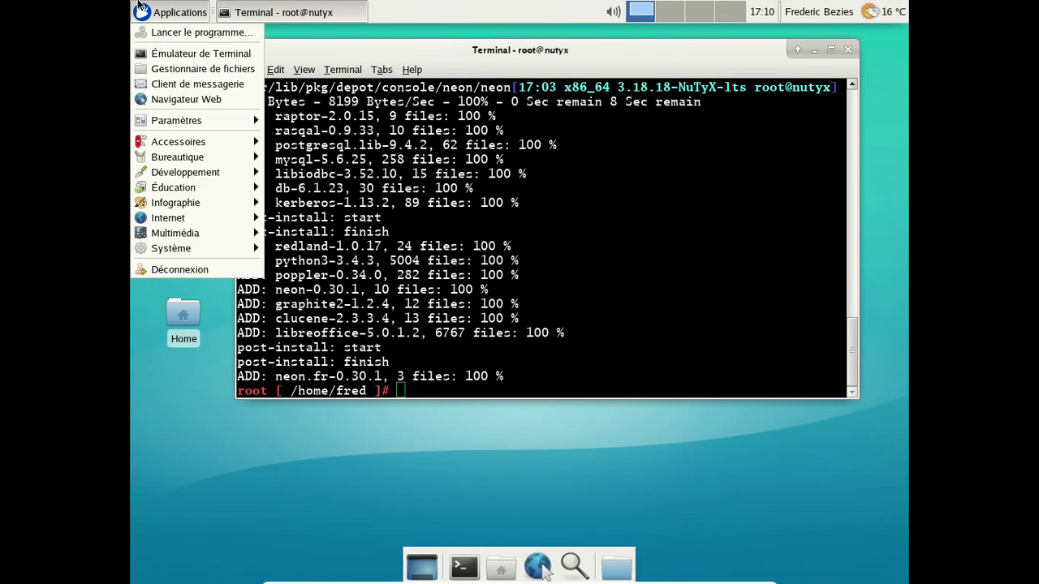
{"action": "mouse_move", "coordinate": [203, 147]}
{"action": "left_click", "coordinate": [166, 12]}
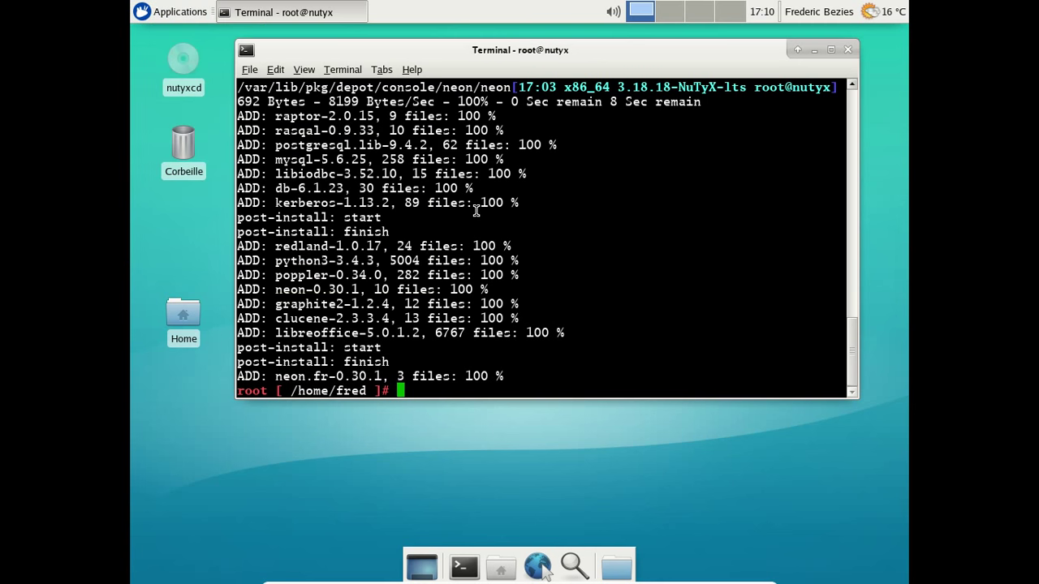
Search the package repositories for music software with the command cards search music.
{"action": "type", "text": "cards sear"}
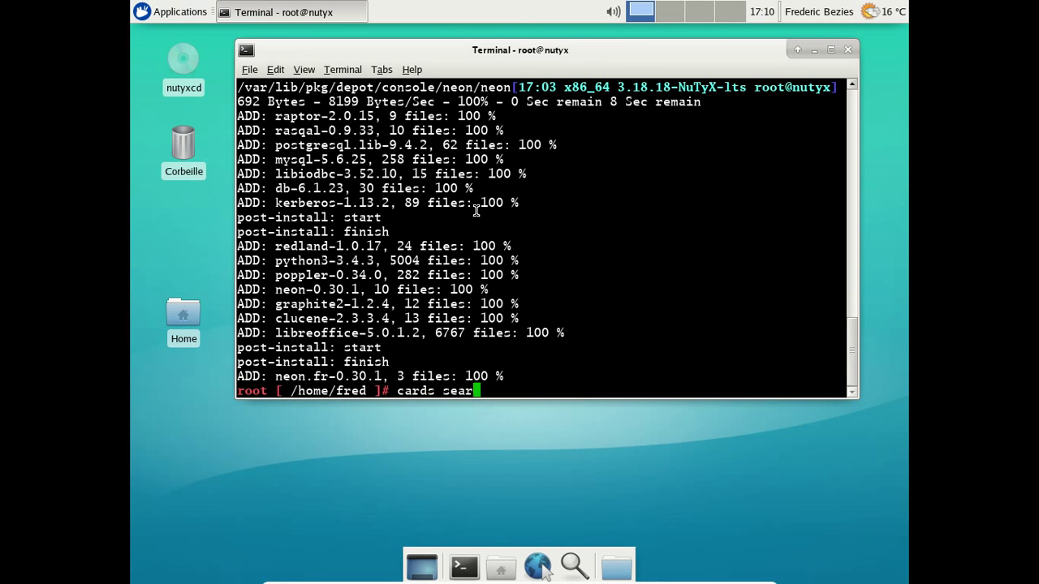
{"action": "type", "text": "ch muisc"}
{"action": "key", "text": "BackSpace"}
{"action": "key", "text": "BackSpace"}
{"action": "key", "text": "BackSpace"}
{"action": "key", "text": "BackSpace"}
{"action": "key", "text": "BackSpace"}
{"action": "type", "text": "music"}
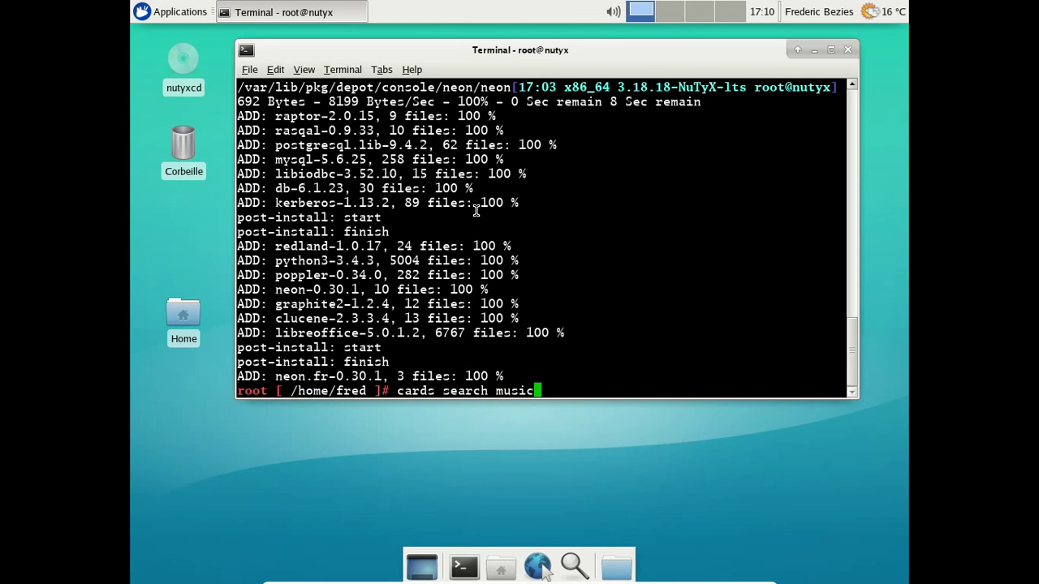
{"action": "key", "text": "Return"}
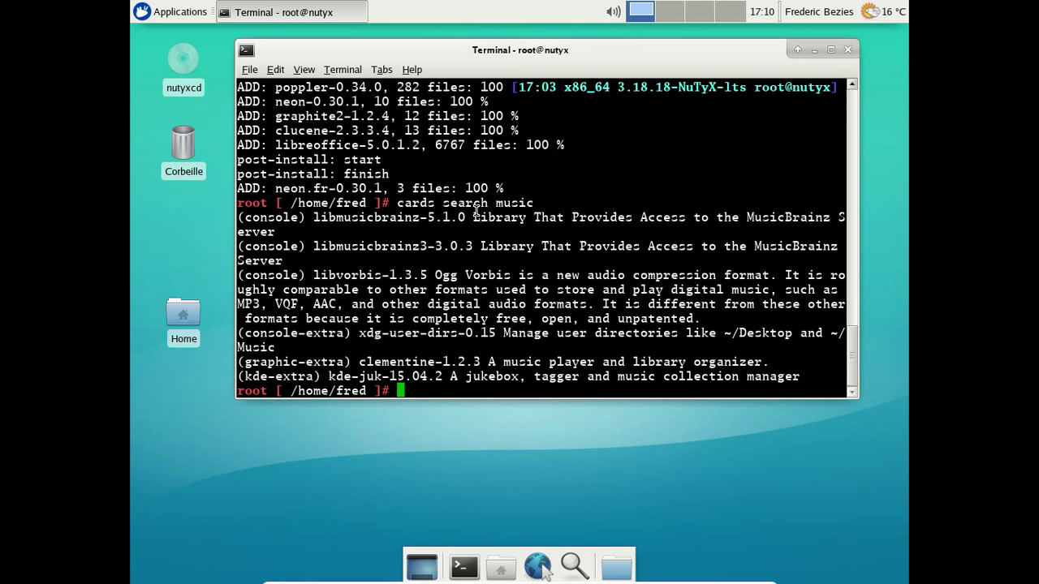
Install the Clementine music player with the command cards install clementine.
{"action": "type", "text": "cards c"}
{"action": "key", "text": "BackSpace"}
{"action": "key", "text": "BackSpace"}
{"action": "key", "text": "BackSpace"}
{"action": "key", "text": "BackSpace"}
{"action": "type", "text": "ds in"}
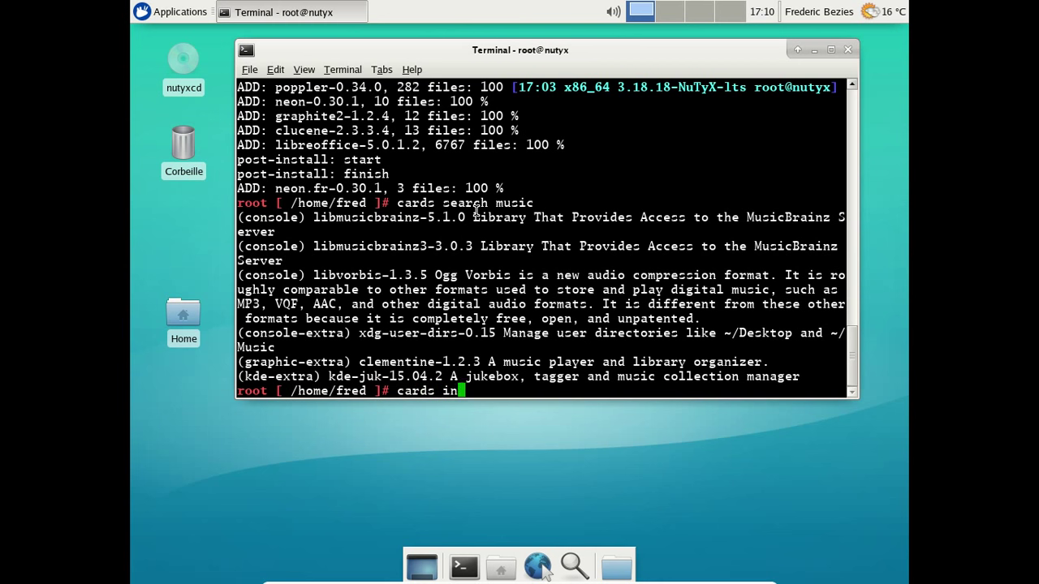
{"action": "type", "text": "stall clemen,"}
{"action": "key", "text": "BackSpace"}
{"action": "type", "text": "tine"}
{"action": "key", "text": "Return"}
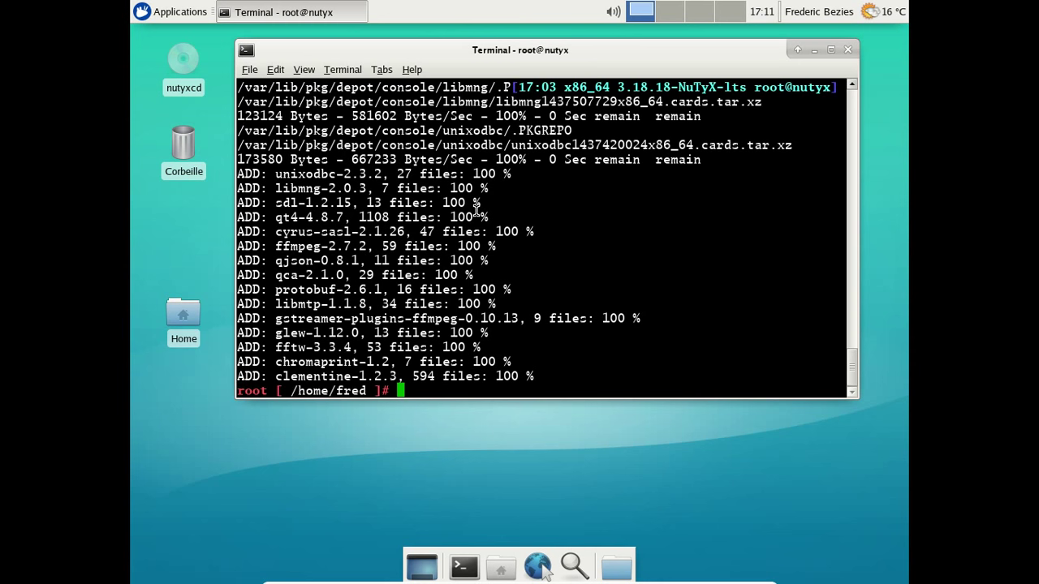
Launch Clementine from the installed multimedia applications.
{"action": "left_click", "coordinate": [145, 10]}
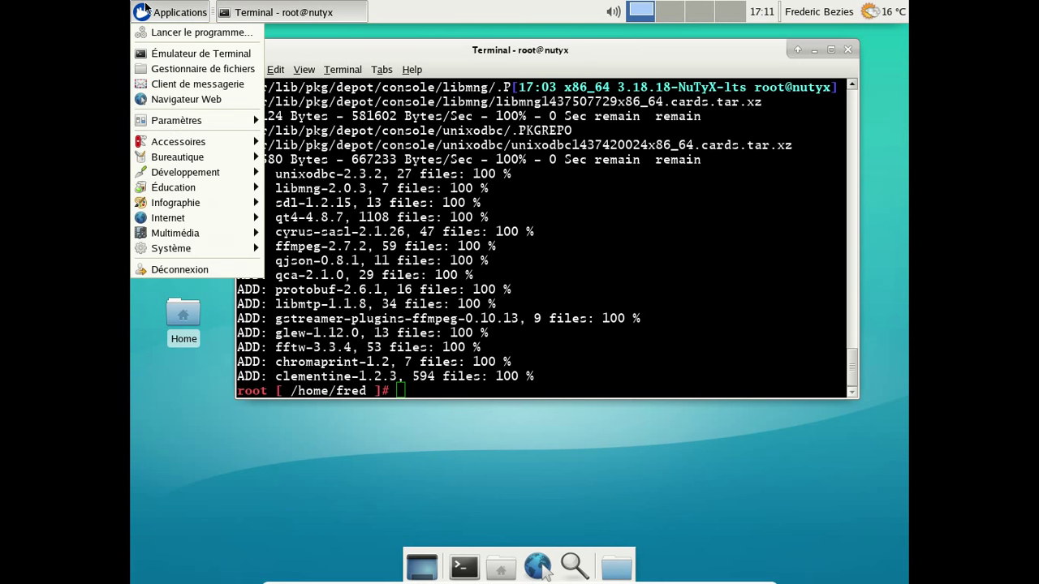
{"action": "mouse_move", "coordinate": [201, 231]}
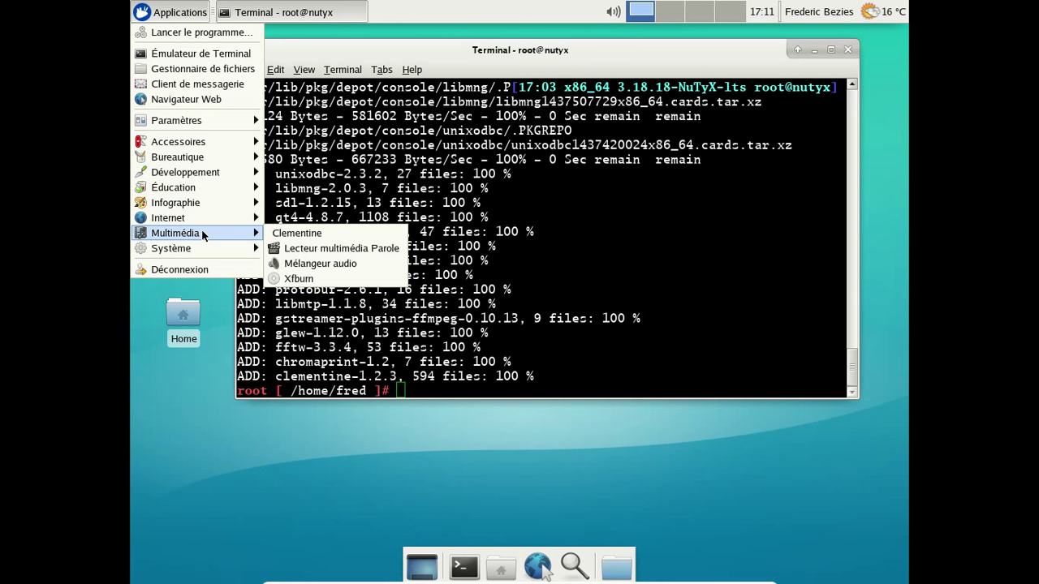
{"action": "left_click", "coordinate": [288, 229]}
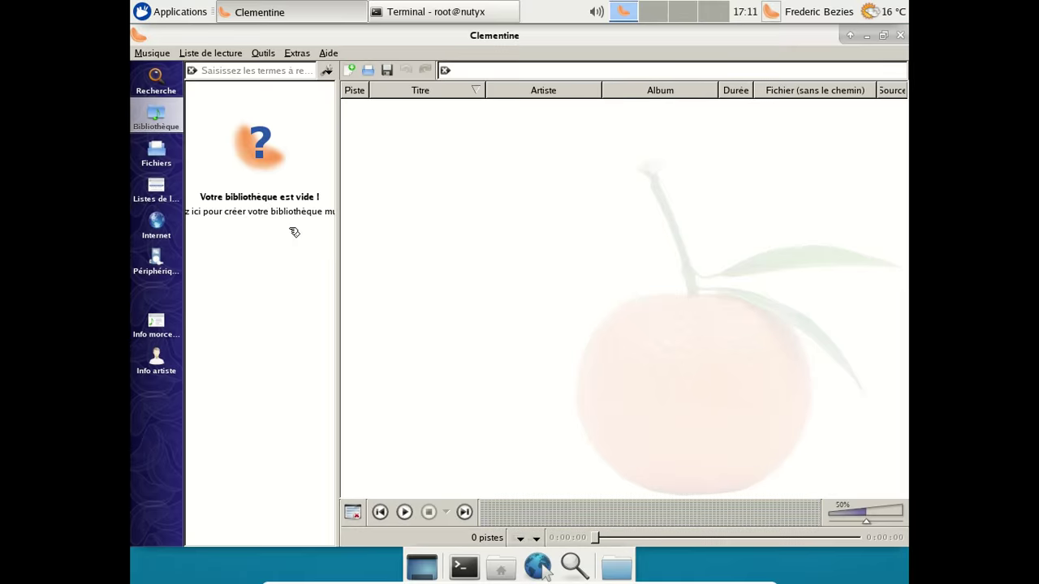
View the version and credits information of Clementine and dismiss it.
{"action": "left_click", "coordinate": [328, 52]}
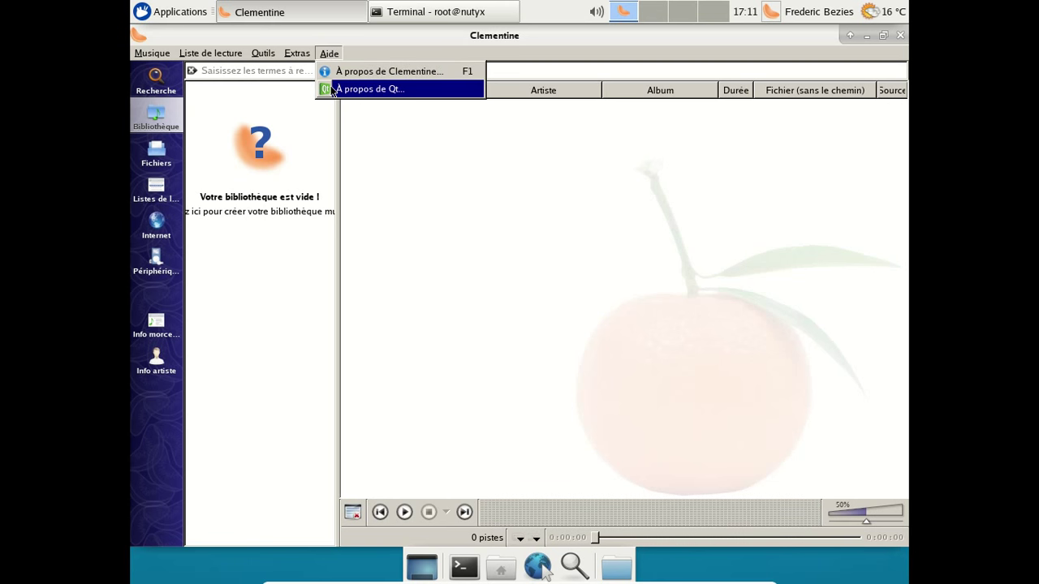
{"action": "left_click", "coordinate": [330, 72]}
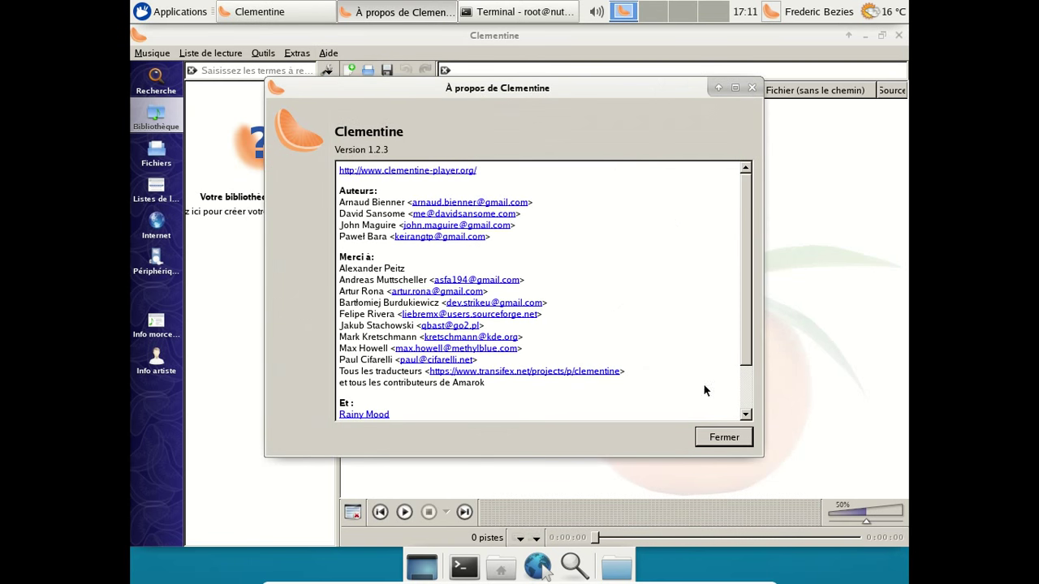
{"action": "left_click", "coordinate": [737, 438]}
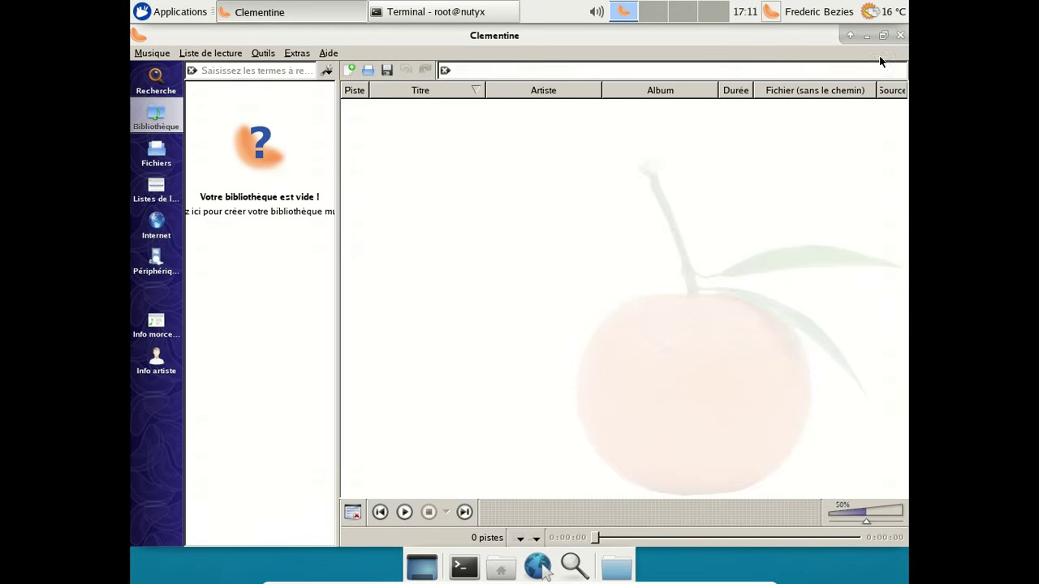
Close the Clementine window and quit the player completely from its notification area entry.
{"action": "left_click", "coordinate": [900, 35]}
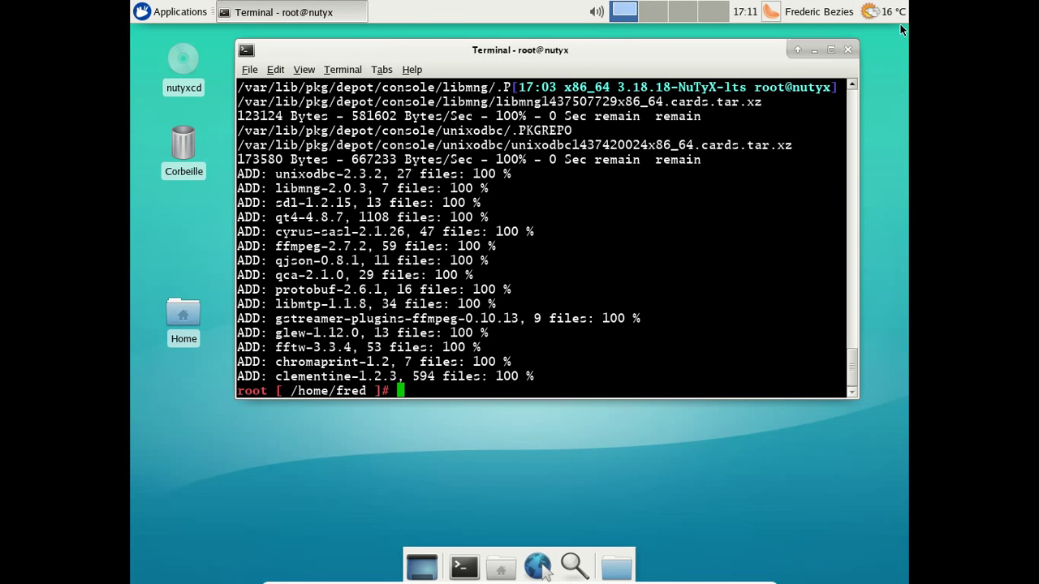
{"action": "right_click", "coordinate": [772, 13]}
{"action": "left_click", "coordinate": [777, 153]}
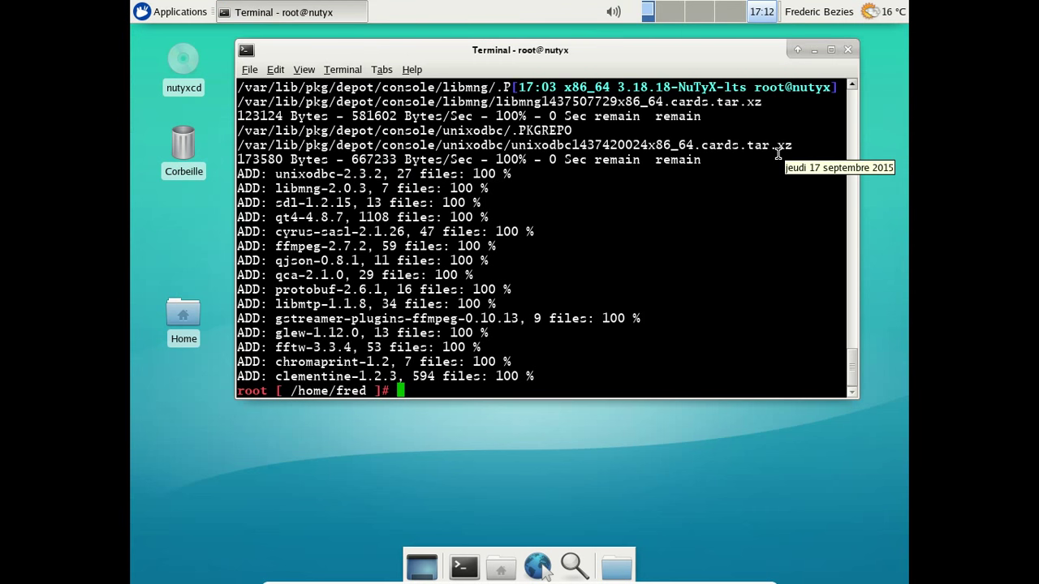
Exit the root session and the user shell so that the terminal closes.
{"action": "type", "text": "exit"}
{"action": "type", "text": "ze"}
{"action": "key", "text": "BackSpace"}
{"action": "key", "text": "BackSpace"}
{"action": "type", "text": "exit"}
{"action": "key", "text": "Return"}
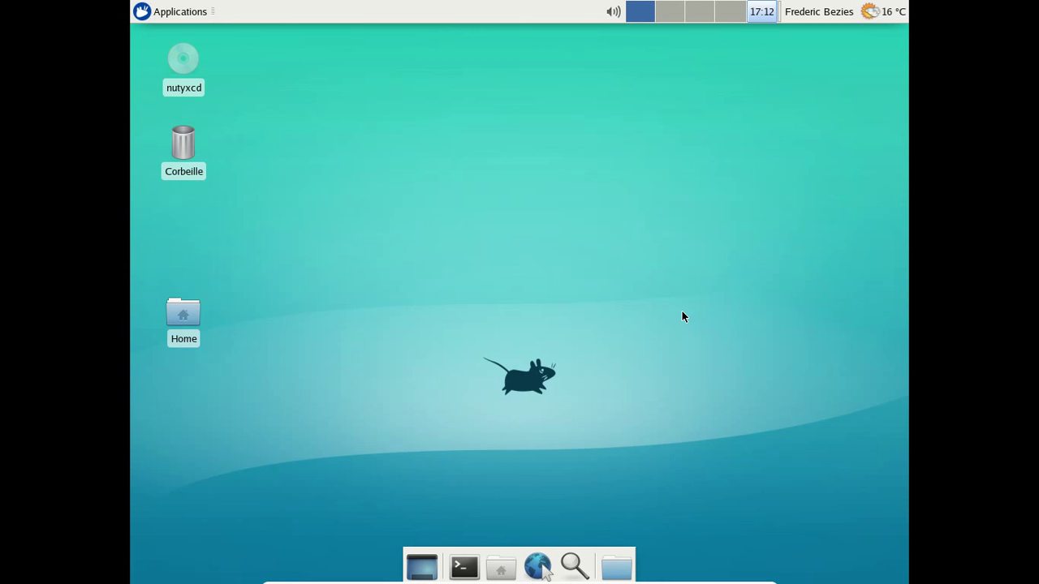
{"action": "left_click", "coordinate": [175, 11]}
{"action": "mouse_move", "coordinate": [205, 144]}
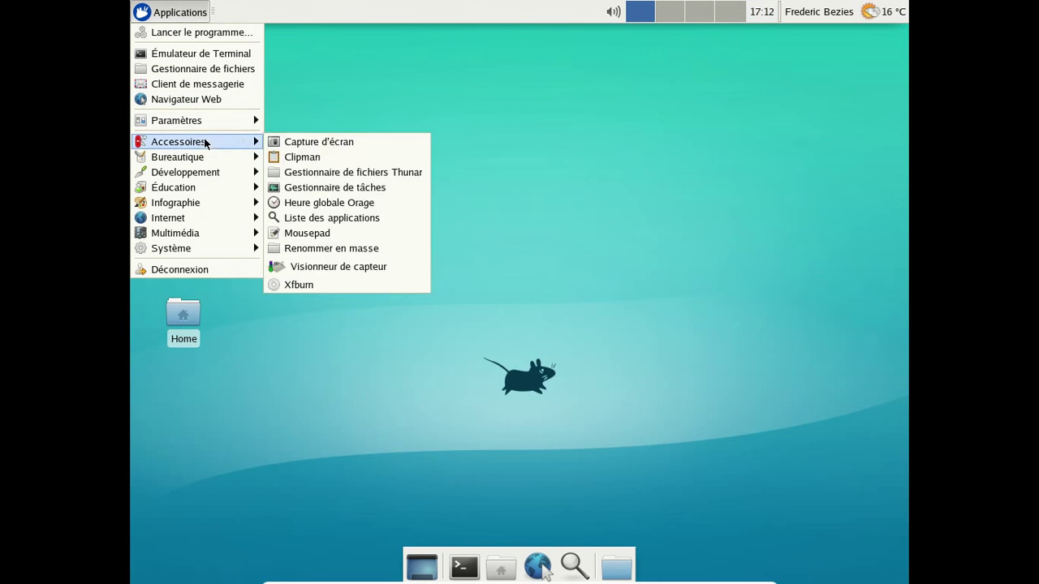
View the version information of the Xfce panel and dismiss it.
{"action": "right_click", "coordinate": [369, 9]}
{"action": "right_click", "coordinate": [369, 10]}
{"action": "mouse_move", "coordinate": [396, 95]}
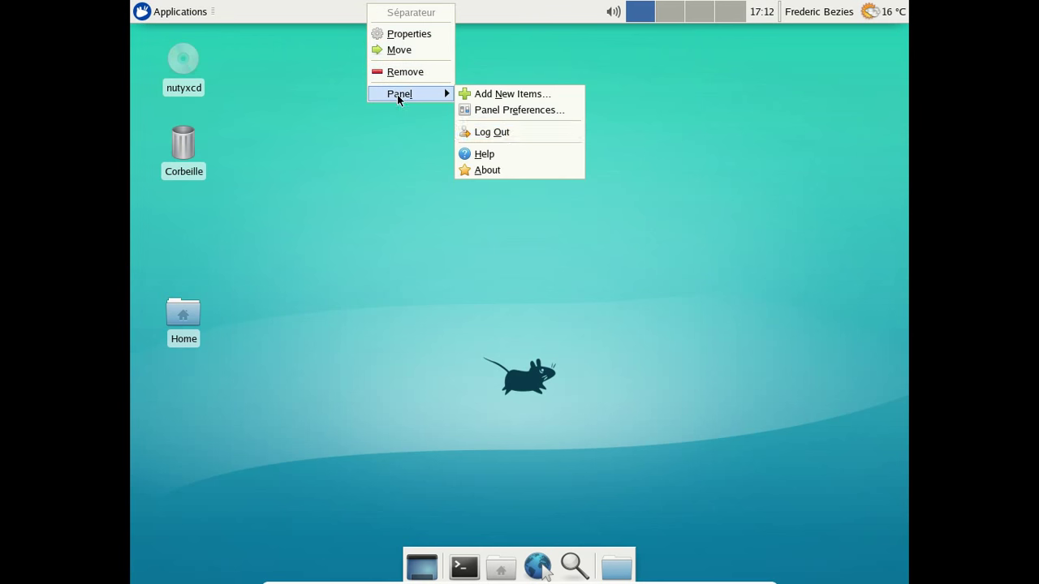
{"action": "left_click", "coordinate": [515, 169]}
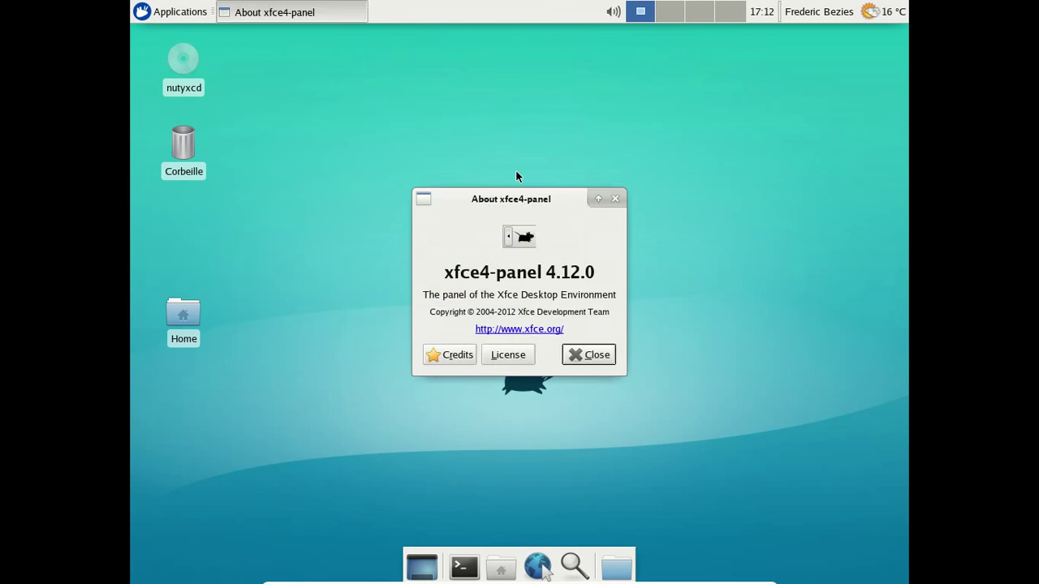
{"action": "left_click", "coordinate": [614, 199]}
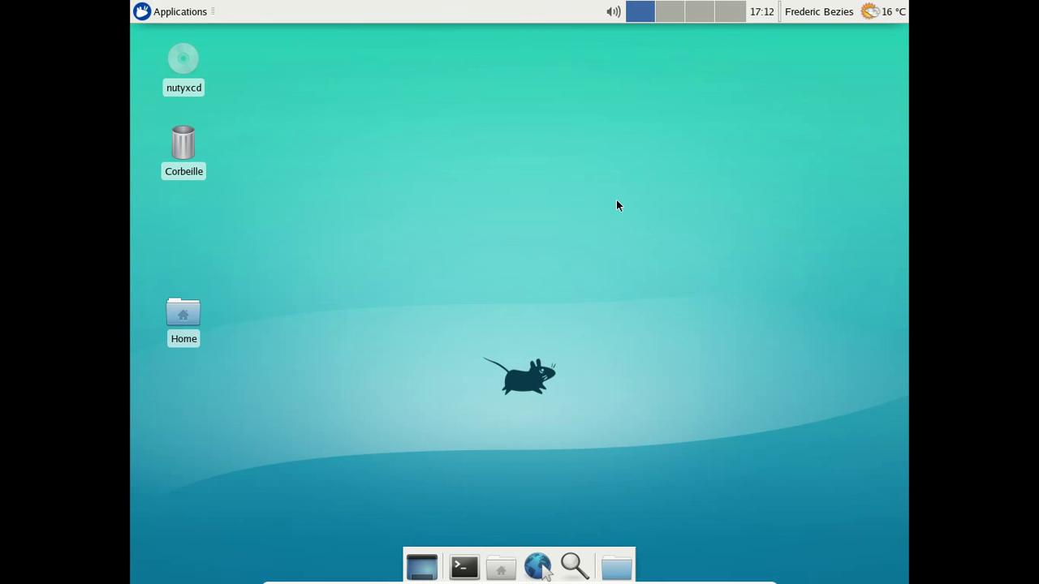
Open a new terminal and check the disk usage with the command df -h.
{"action": "left_click", "coordinate": [465, 566]}
{"action": "type", "text": "df -h"}
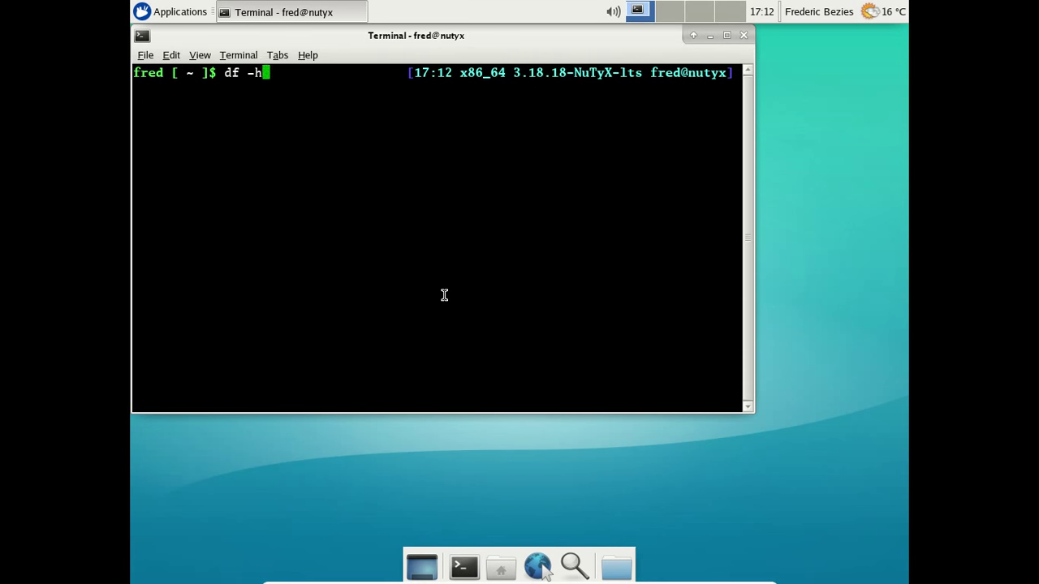
{"action": "key", "text": "Return"}
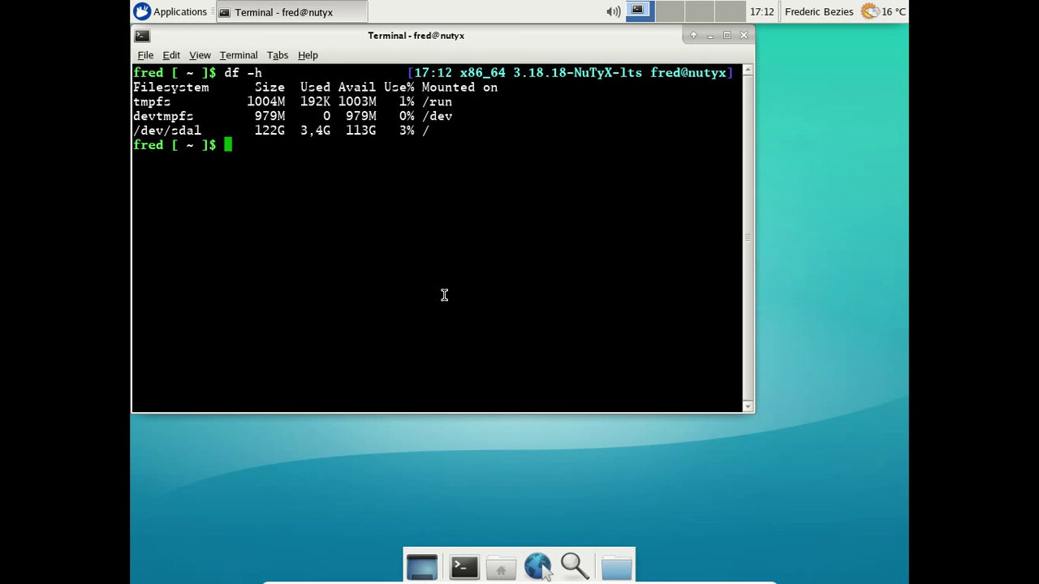
Check the memory usage with the command free -m and exit the terminal.
{"action": "type", "text": "free -m"}
{"action": "key", "text": "Return"}
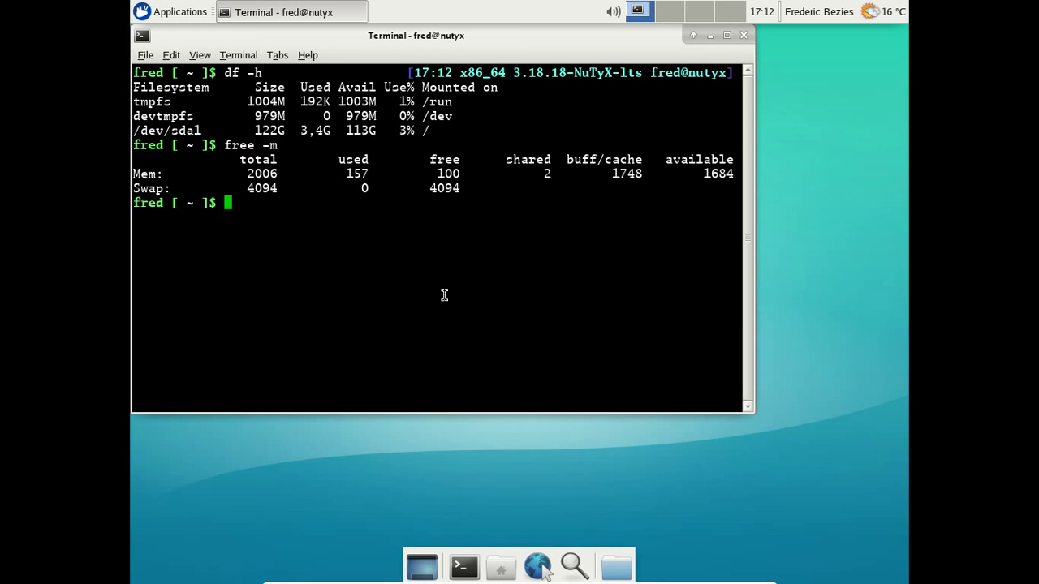
{"action": "type", "text": "exit"}
{"action": "key", "text": "Return"}
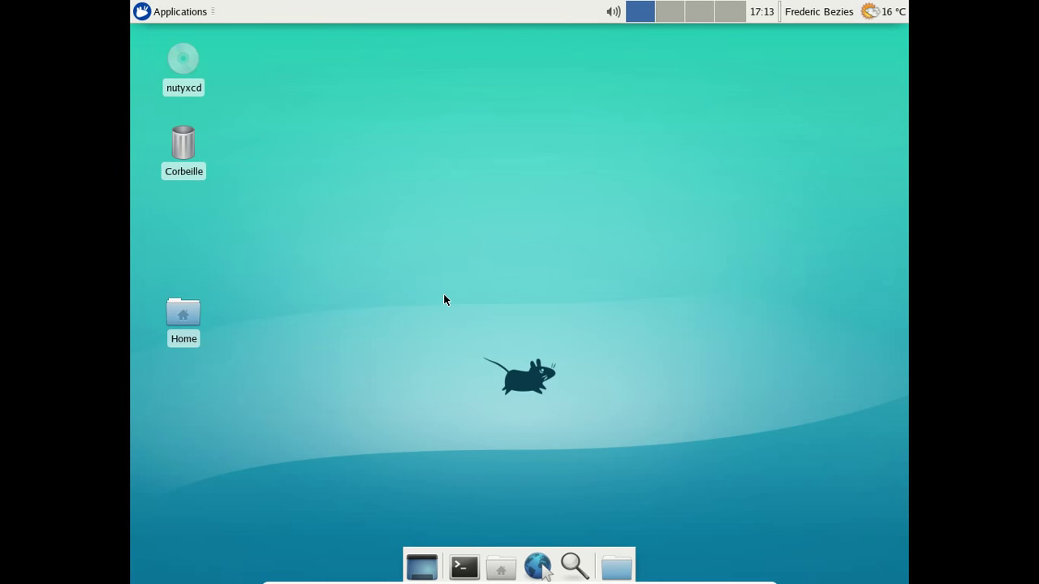
Shut down the system from the user session and confirm the shutdown.
{"action": "left_click", "coordinate": [821, 16]}
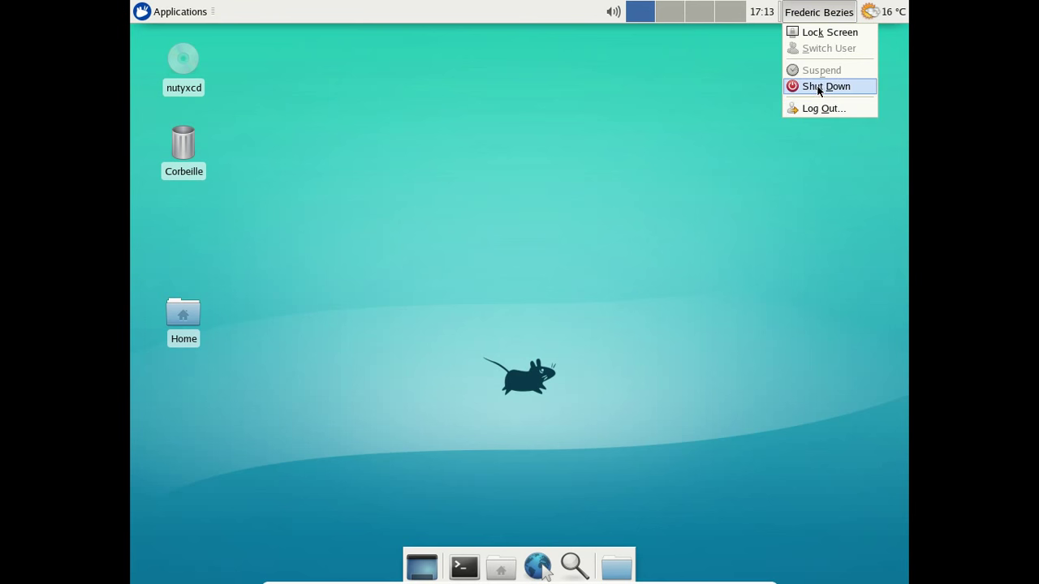
{"action": "left_click", "coordinate": [825, 86]}
{"action": "left_click", "coordinate": [620, 318]}
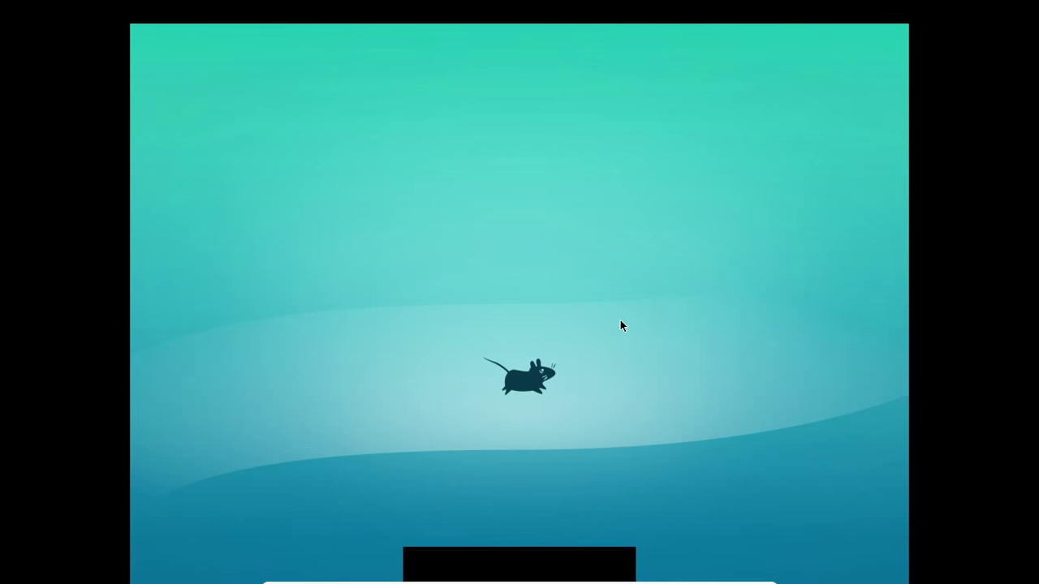